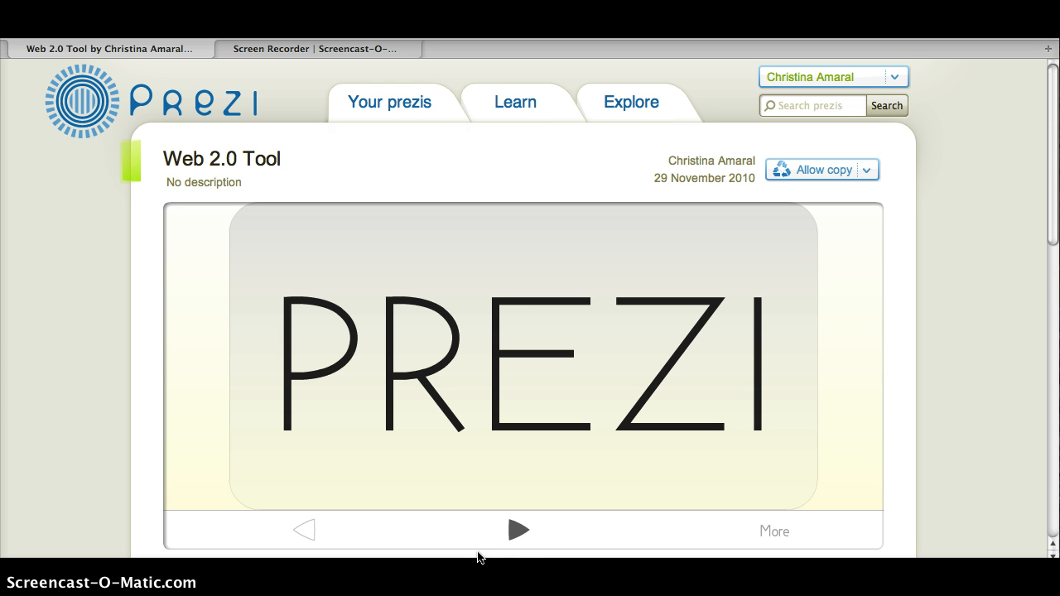
# Play through the Web 2.0 Tool presentation from the title frame to the embedded YouTube video, and pause the video
pyautogui.click(517, 533)
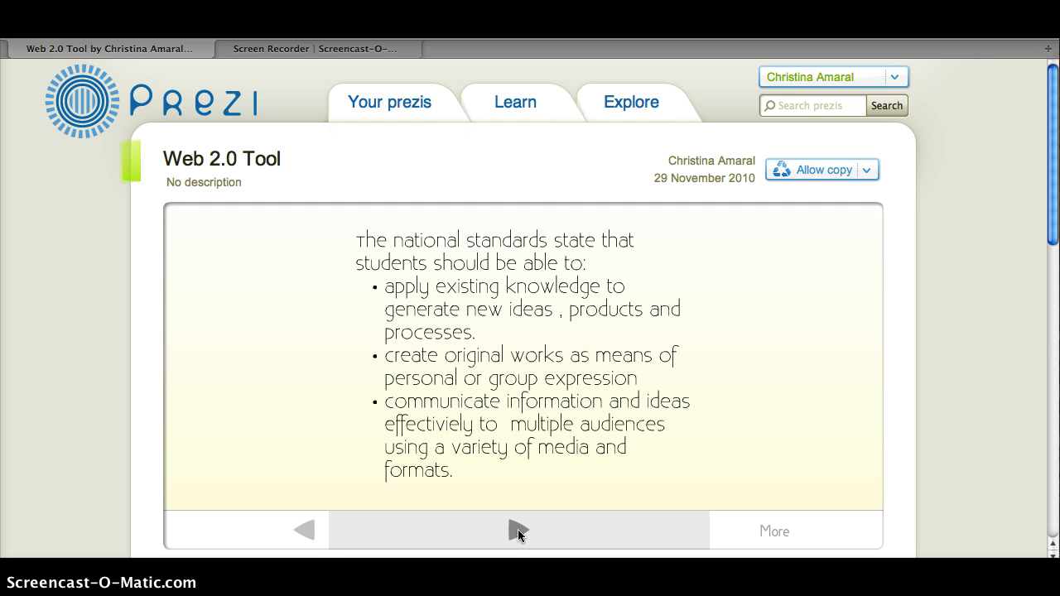
pyautogui.click(518, 529)
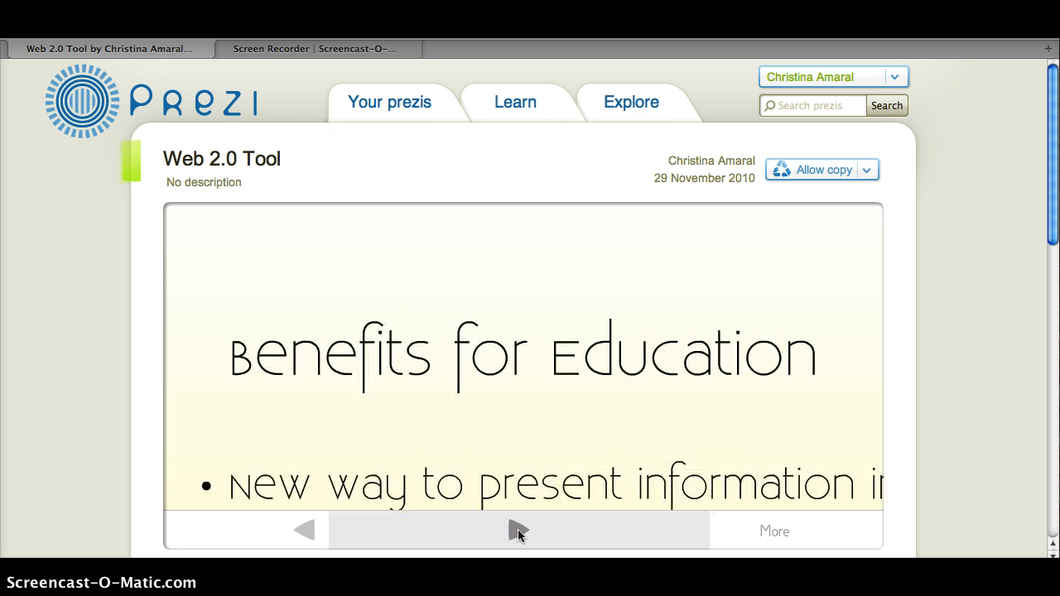
pyautogui.click(518, 532)
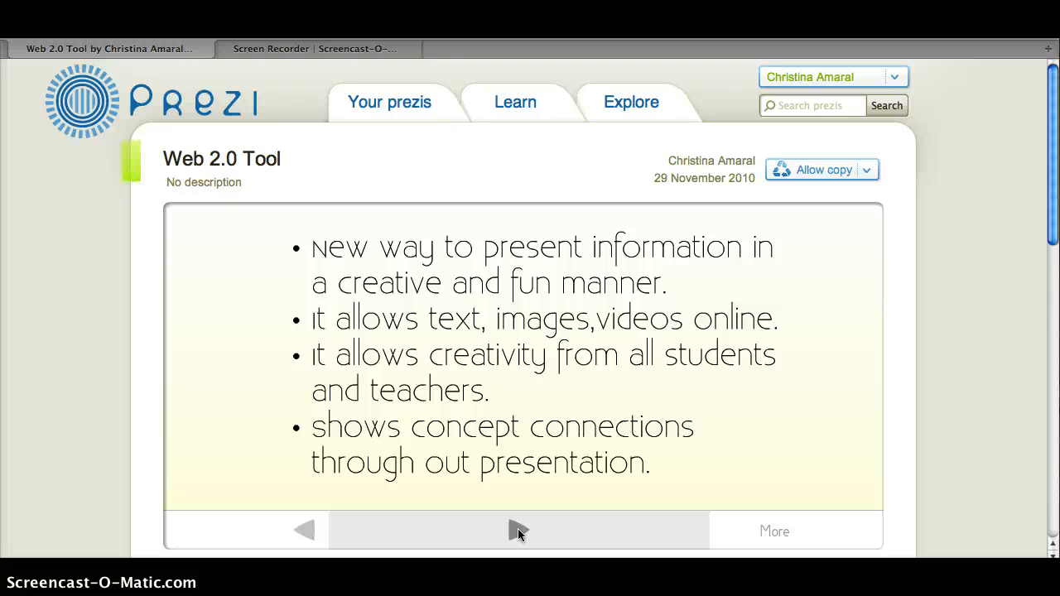
pyautogui.click(518, 533)
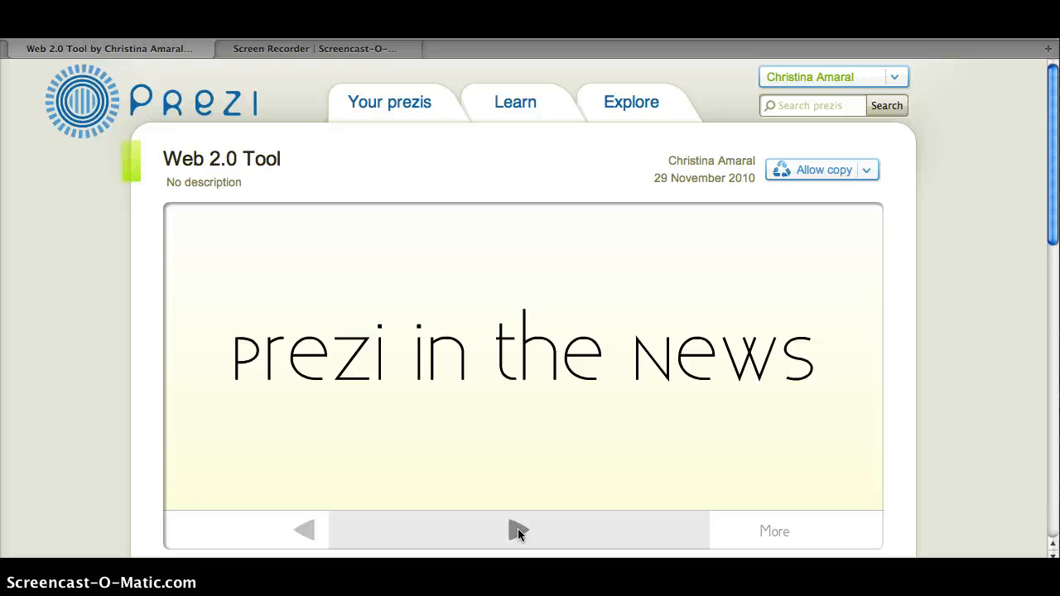
pyautogui.click(518, 532)
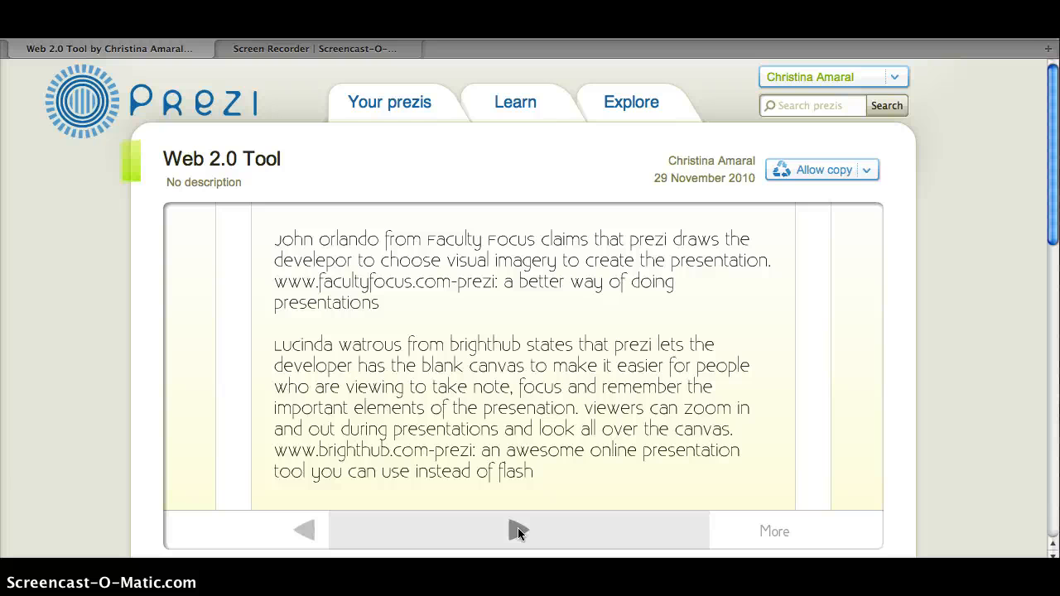
pyautogui.click(517, 529)
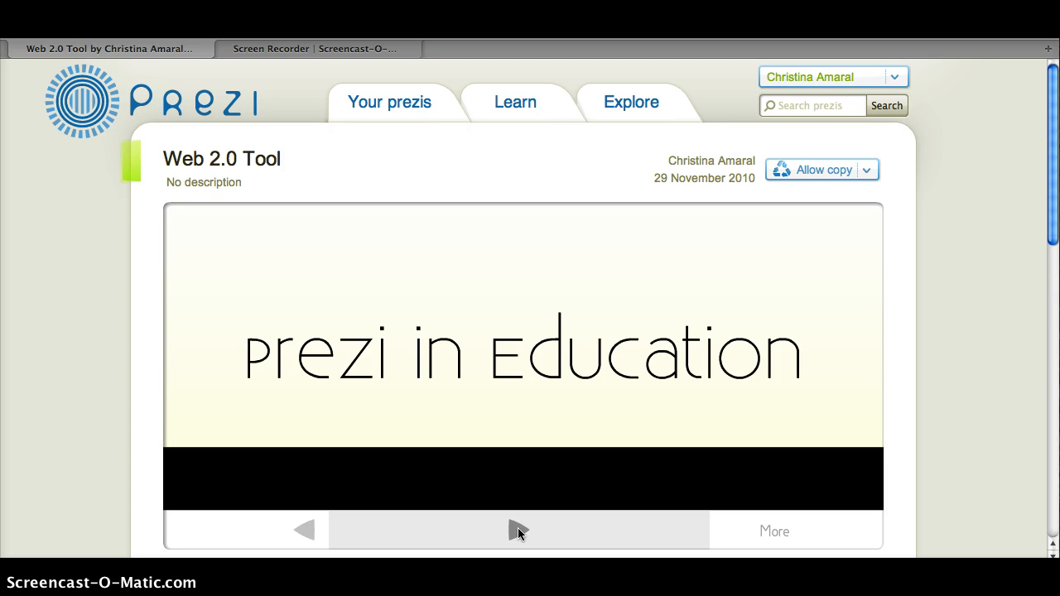
pyautogui.click(518, 528)
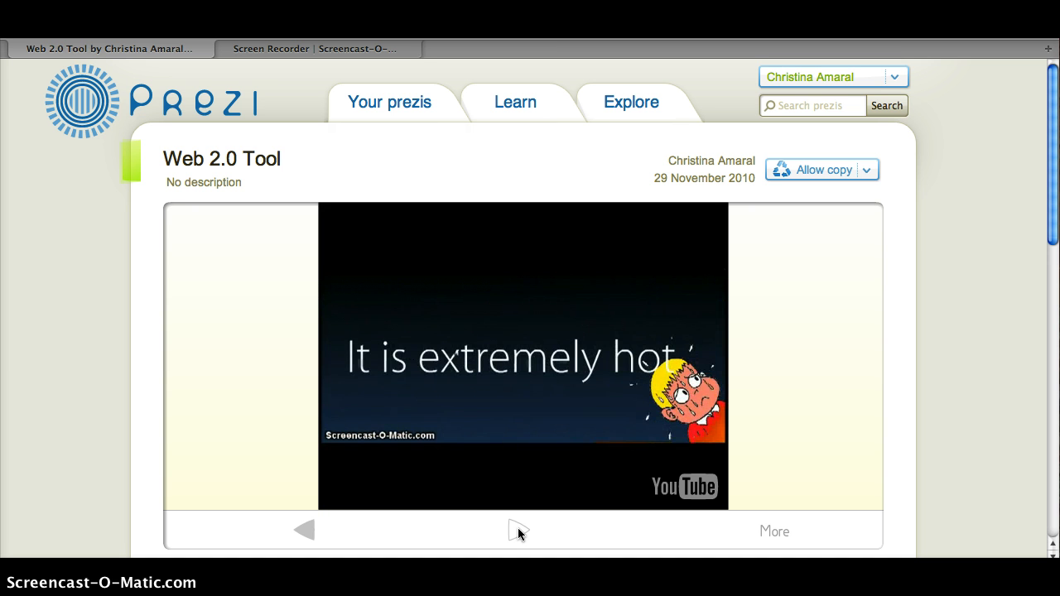
pyautogui.moveTo(408, 434)
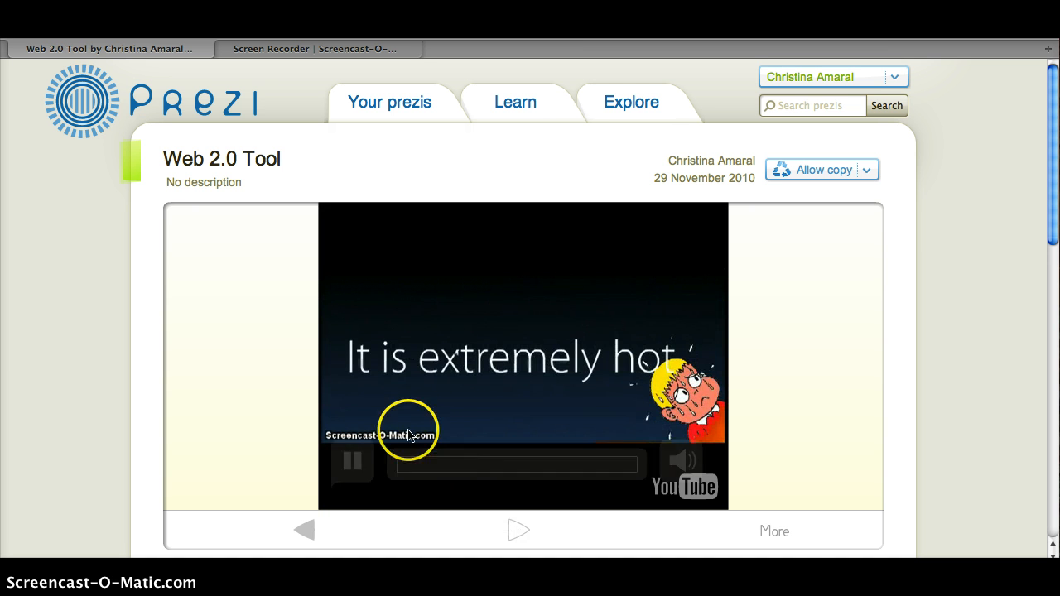
pyautogui.click(356, 470)
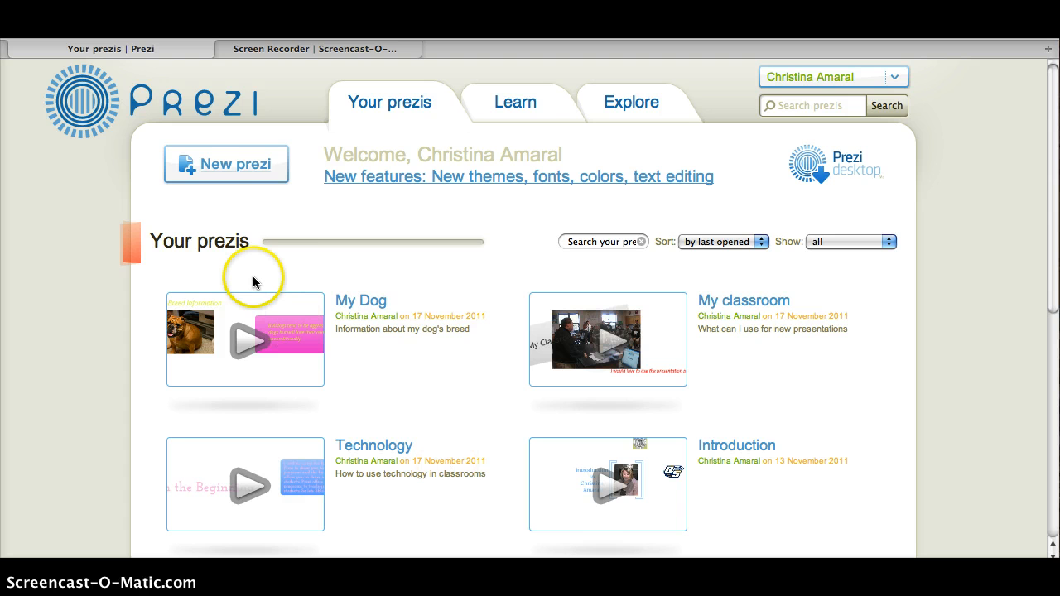
# Create a new prezi titled "Plants" with the description "Its functions and cycles that are associated with plants."
pyautogui.click(241, 164)
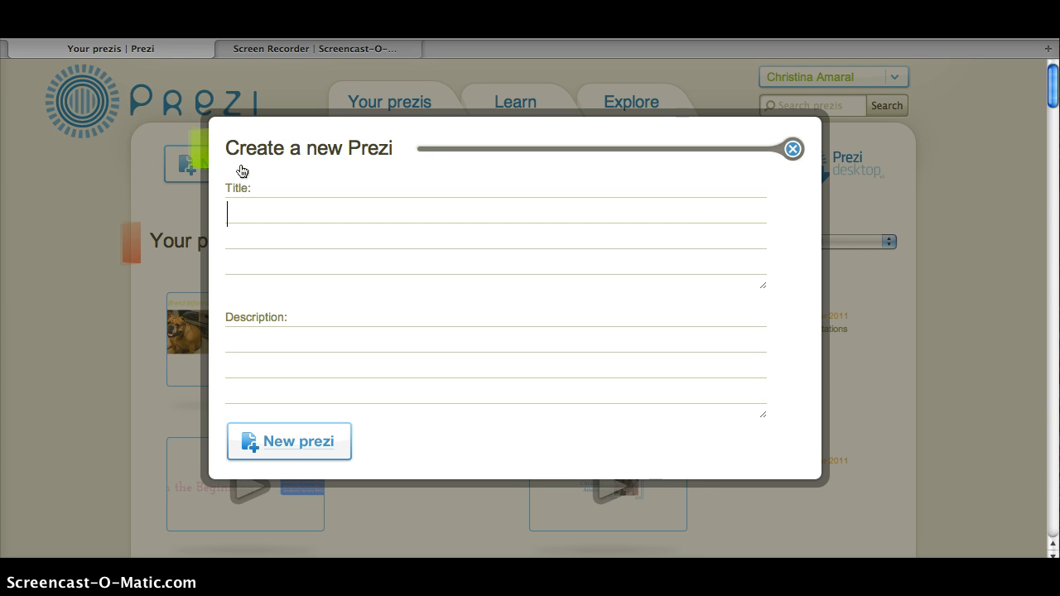
pyautogui.write('Plants')
pyautogui.press('Tab')
pyautogui.write('Its func')
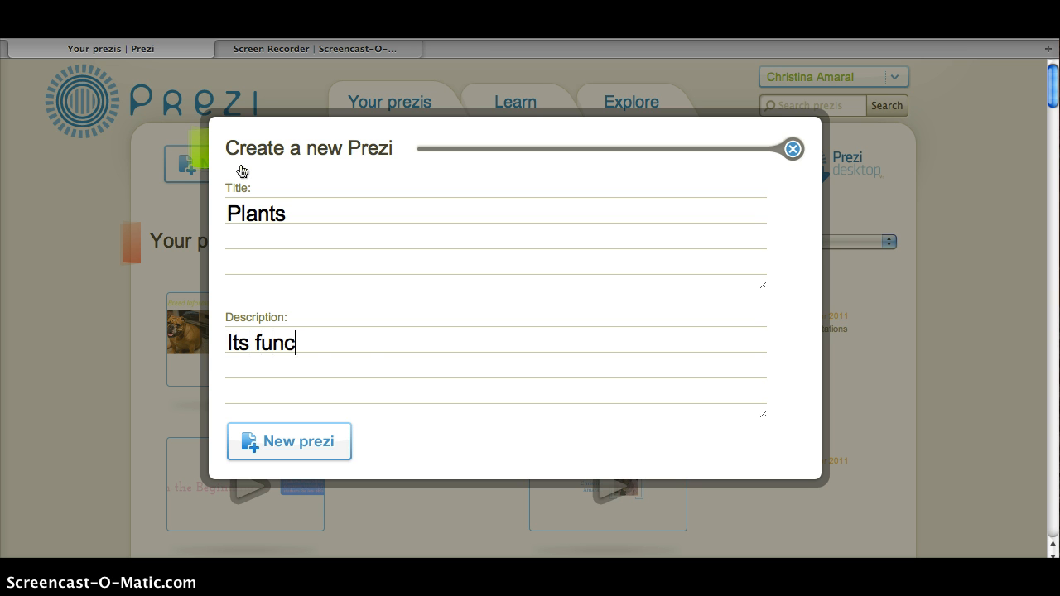
pyautogui.write('tions and')
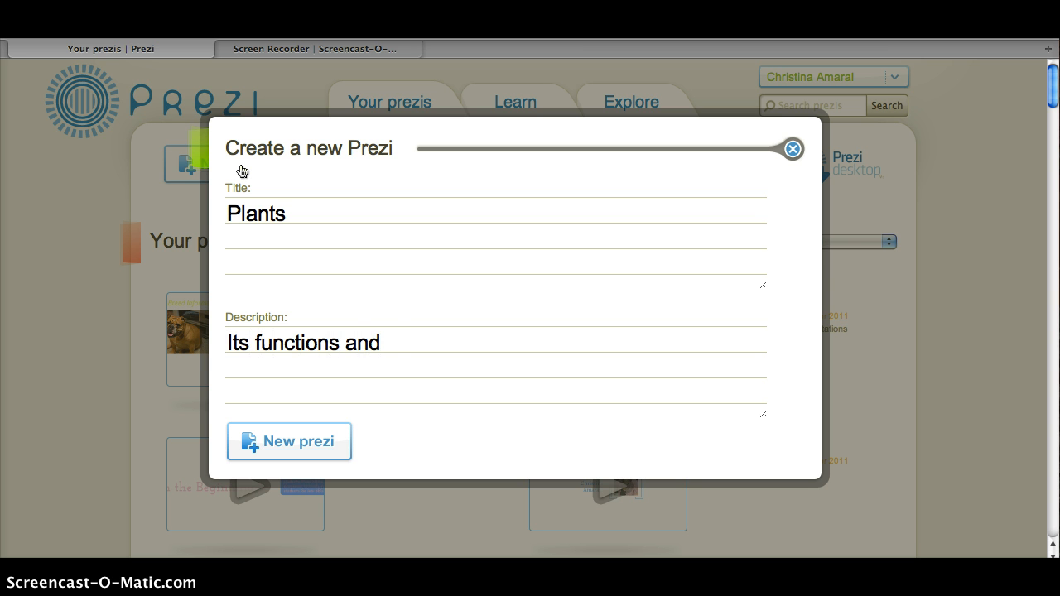
pyautogui.write(' cycles that ')
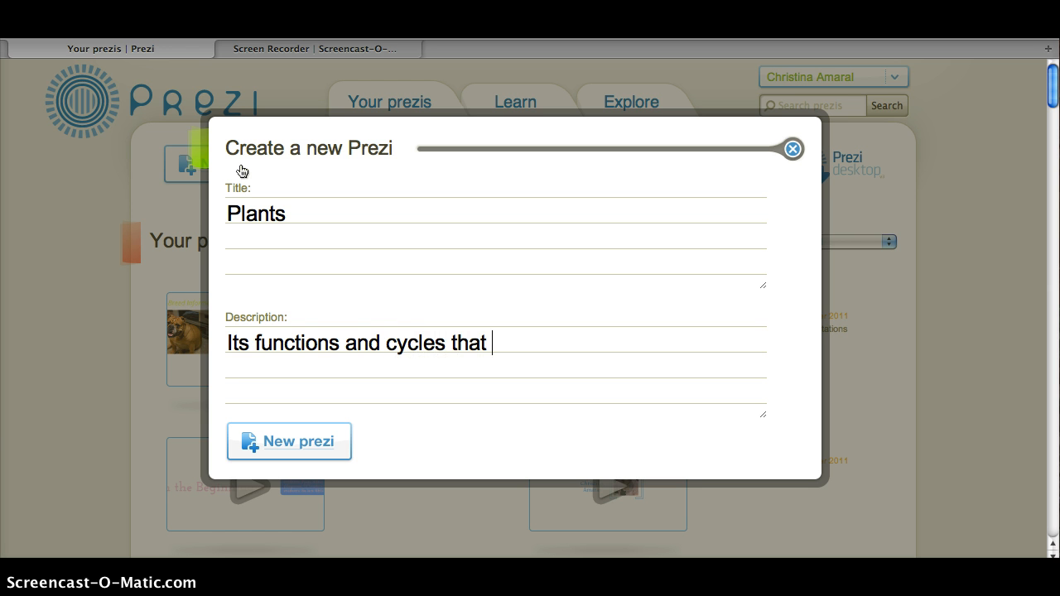
pyautogui.write('are ass')
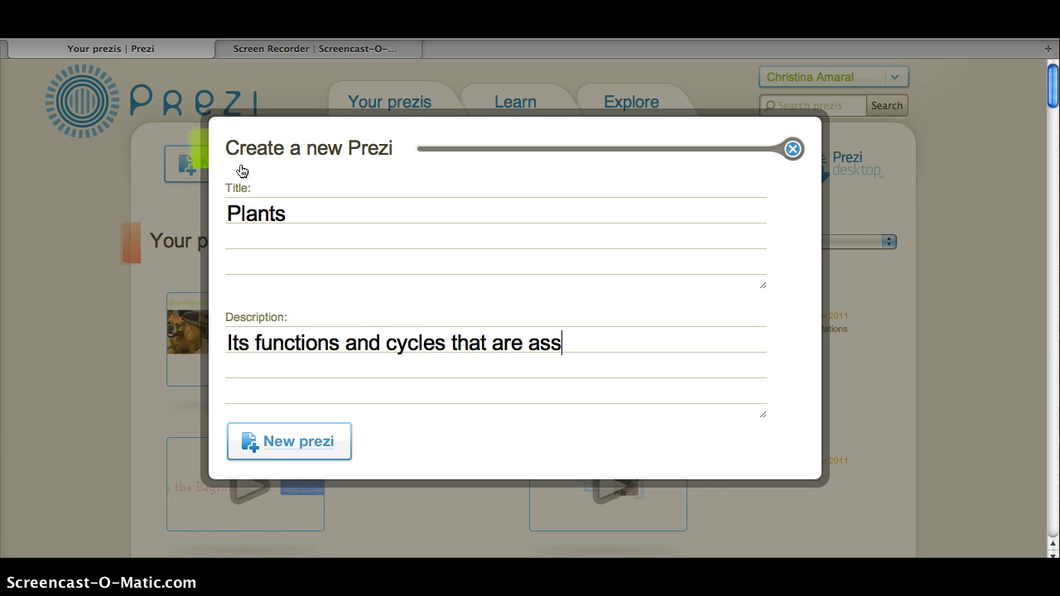
pyautogui.write('ociated with ')
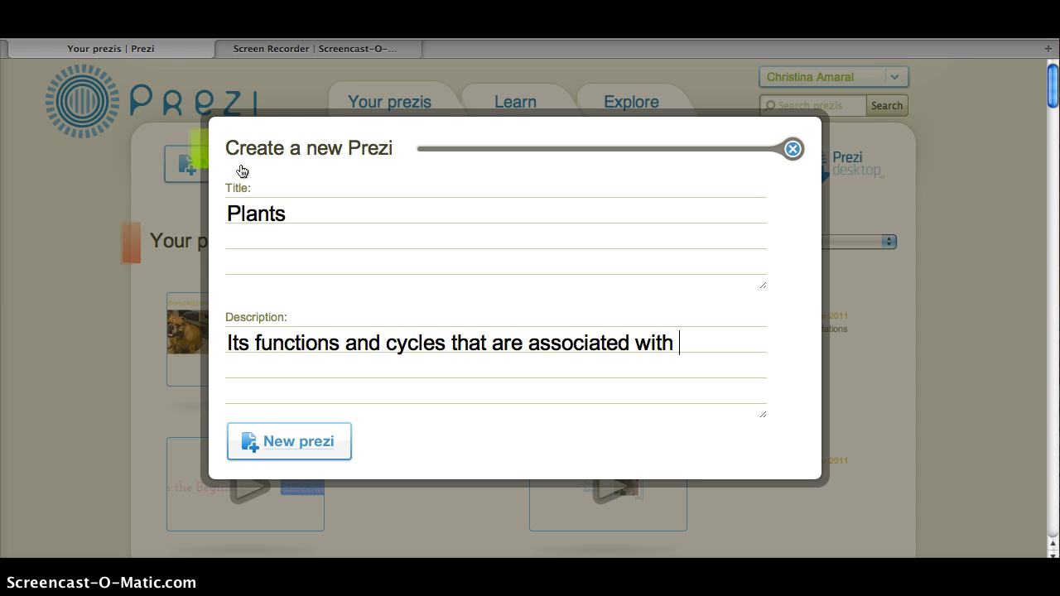
pyautogui.write('plants.')
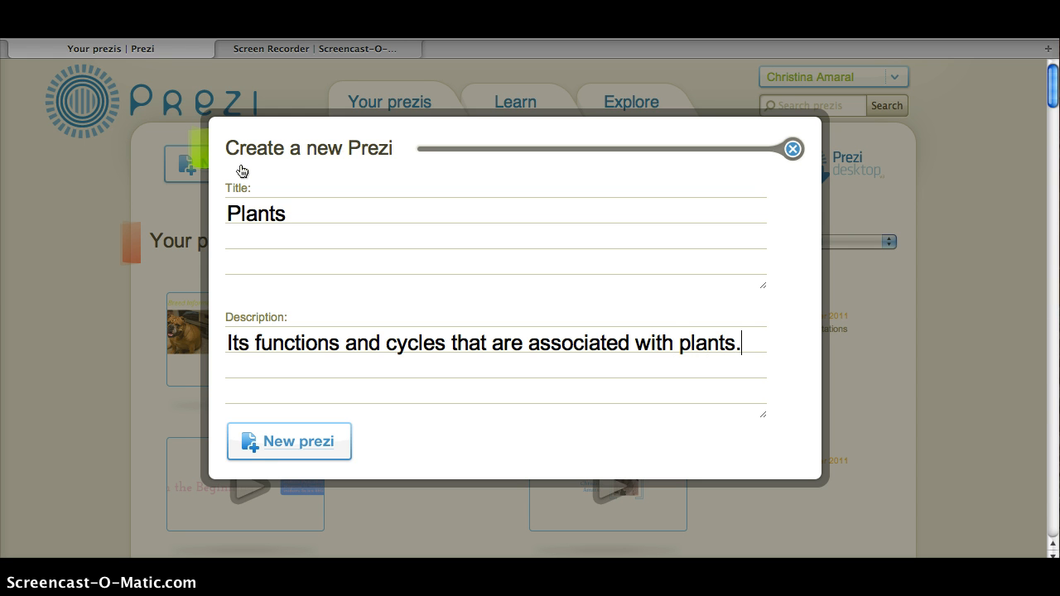
pyautogui.click(296, 450)
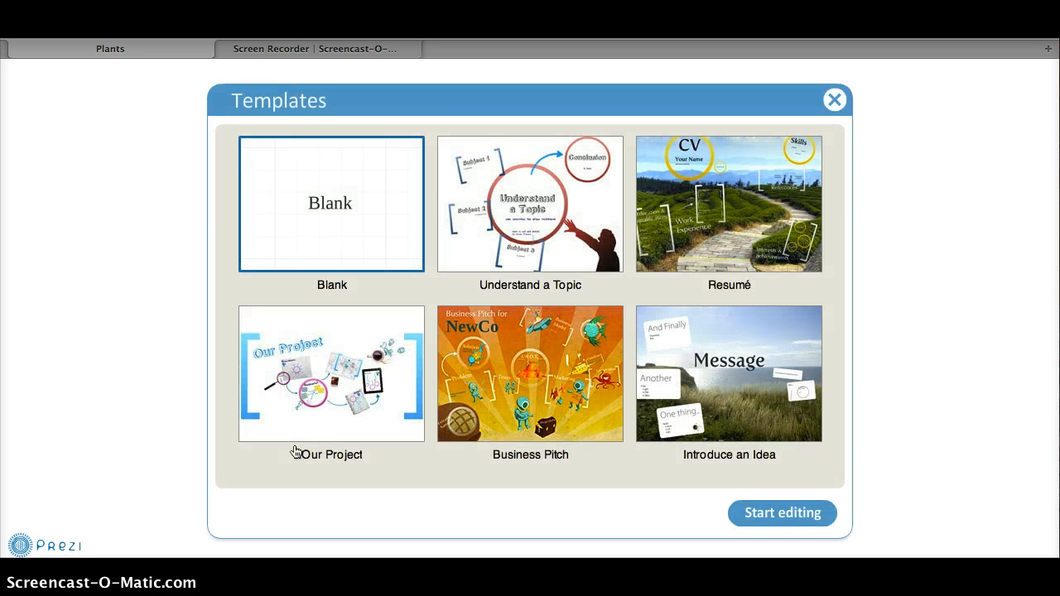
# Choose the Blank template for the Plants prezi and start editing it
pyautogui.click(323, 469)
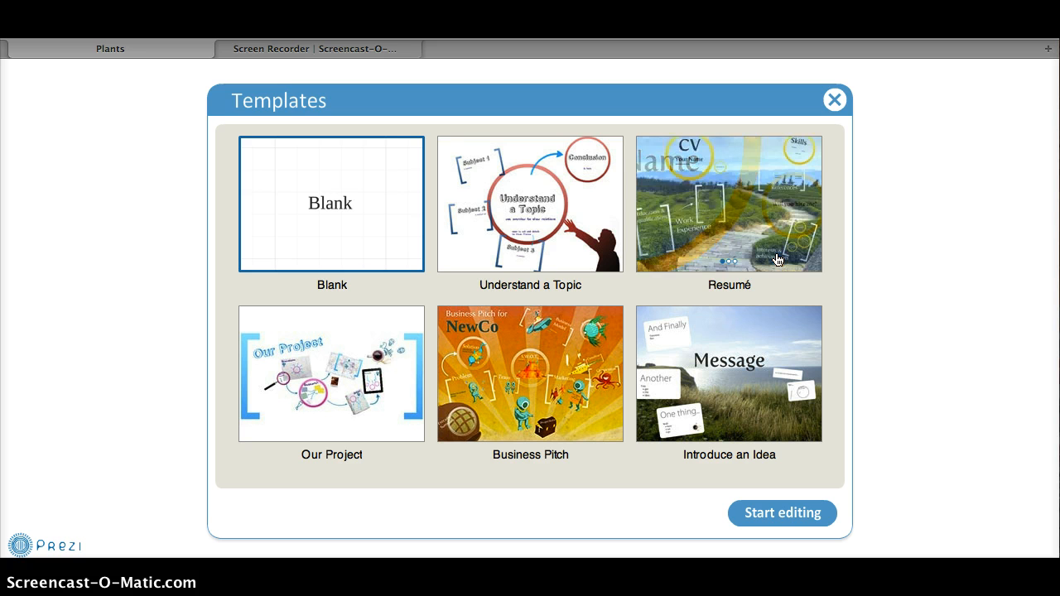
pyautogui.click(566, 255)
pyautogui.click(351, 247)
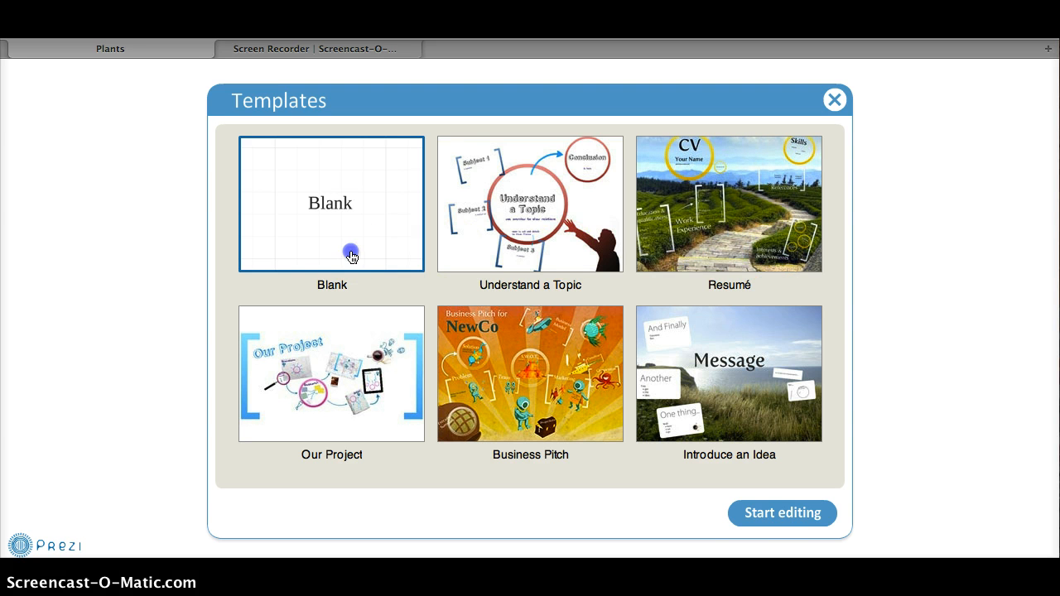
pyautogui.click(759, 519)
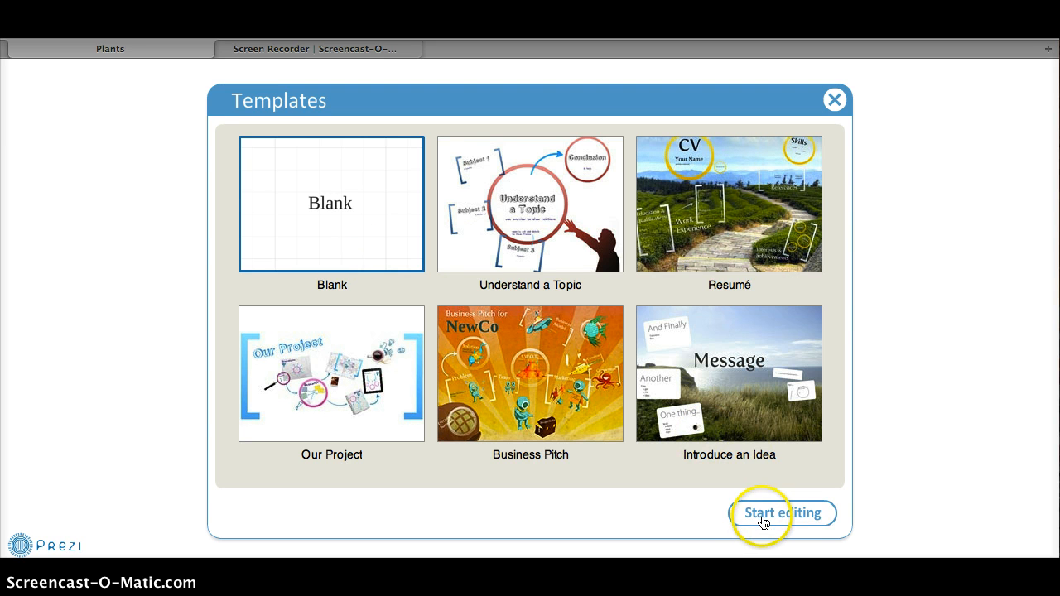
pyautogui.click(774, 526)
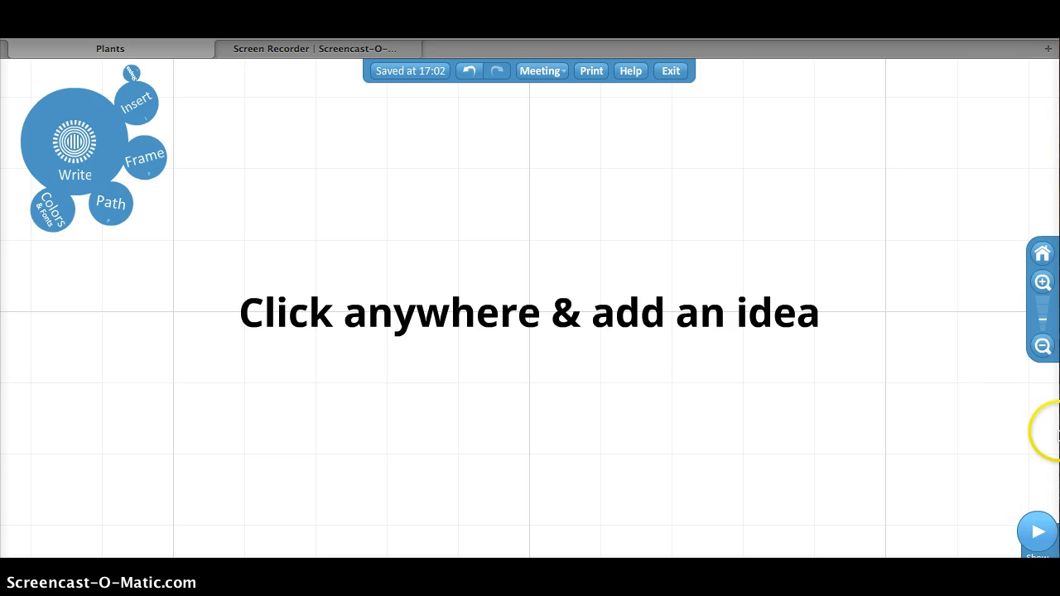
# Add the text "PLANTS" near the middle of the canvas and give it the red italic Title style
pyautogui.click(1042, 283)
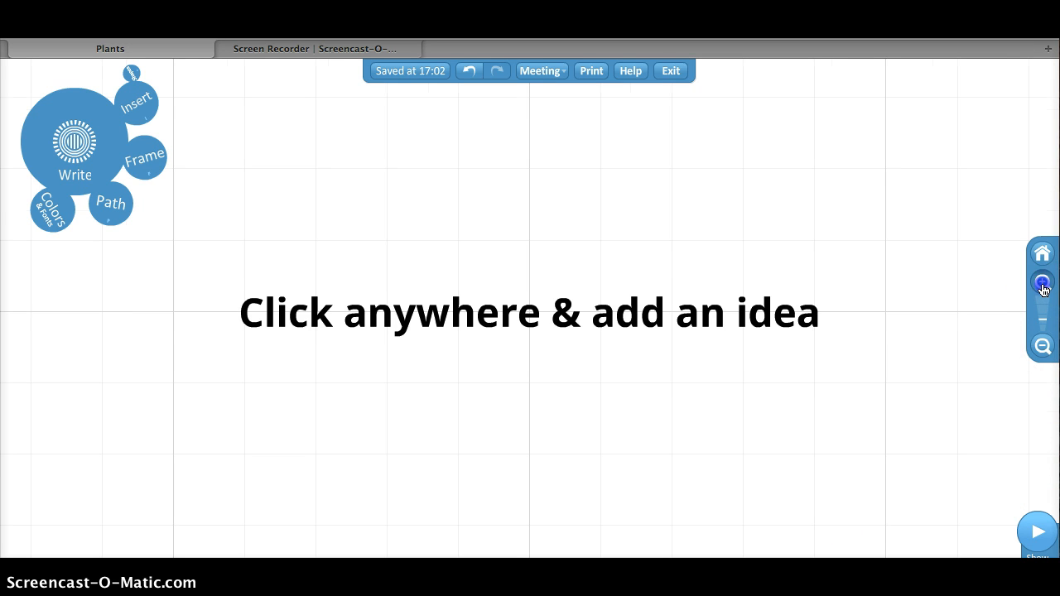
pyautogui.click(1042, 346)
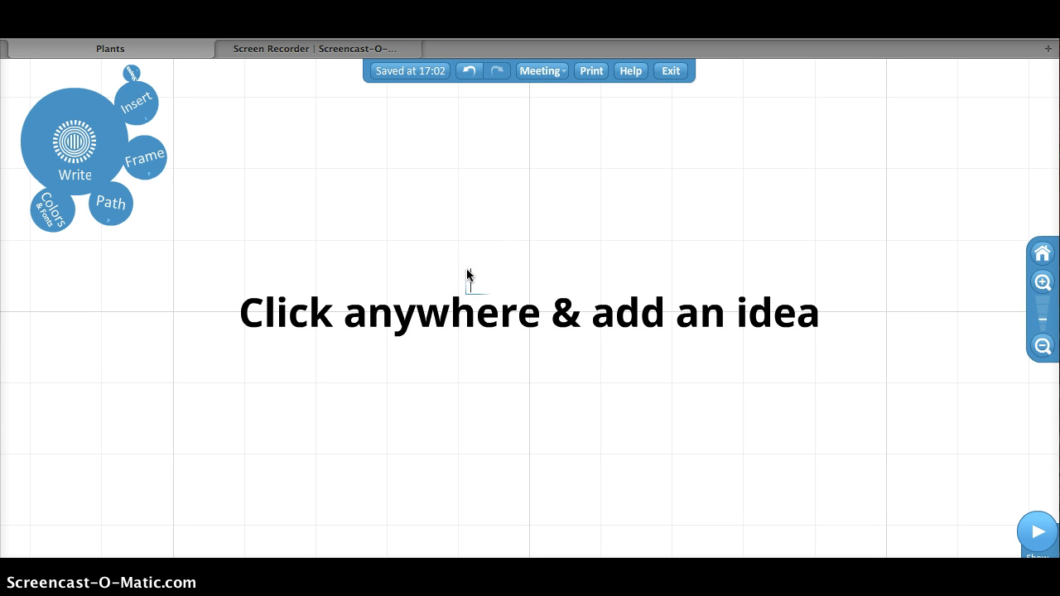
pyautogui.write('PLAN')
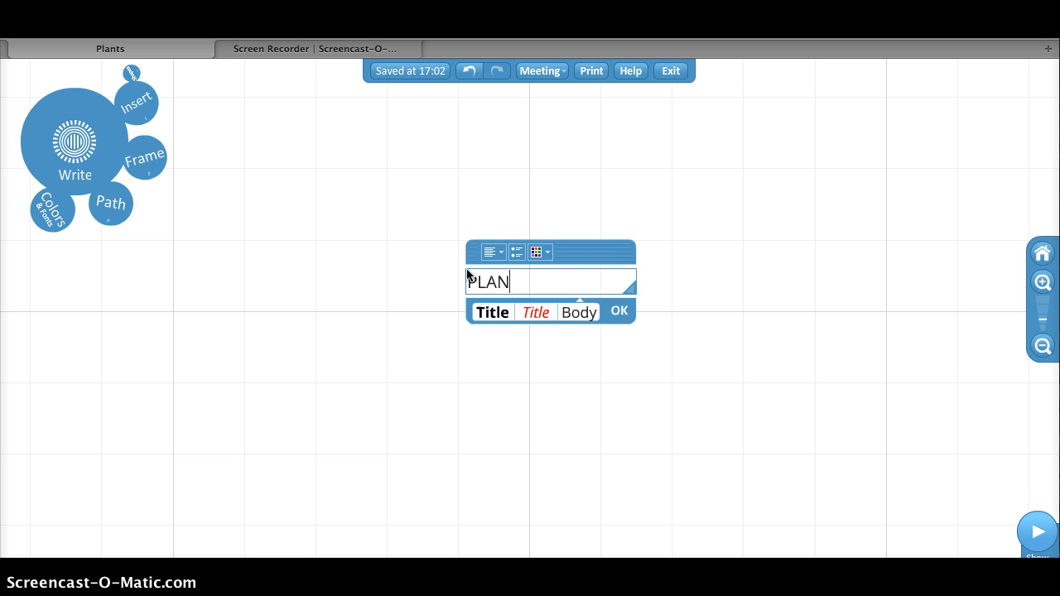
pyautogui.write('TS')
pyautogui.click(501, 319)
pyautogui.click(537, 317)
# Recolor the whole word PLANTS blue-violet and finish editing the text
pyautogui.click(545, 256)
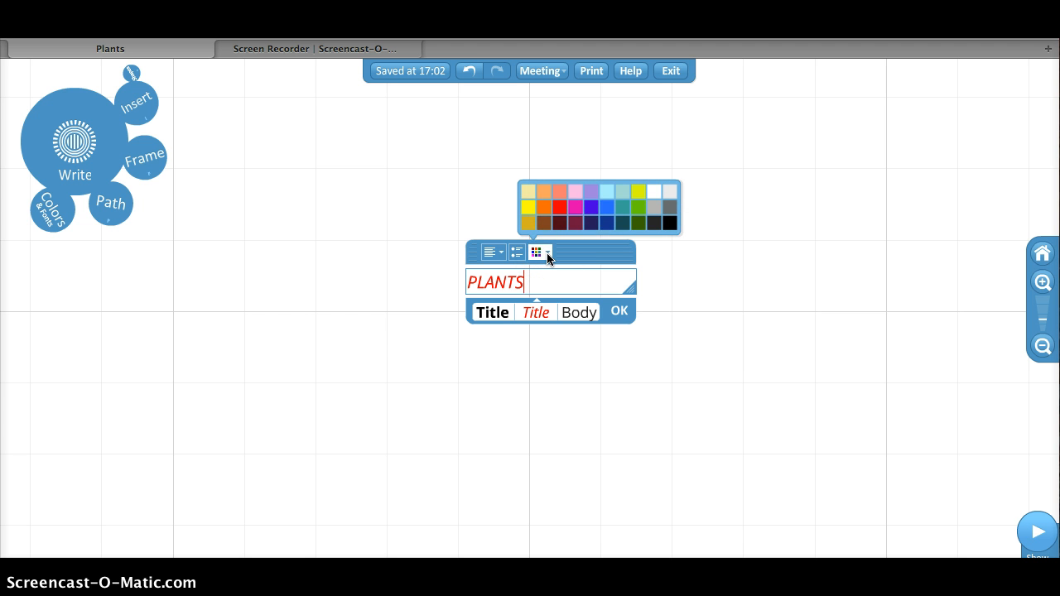
pyautogui.click(590, 214)
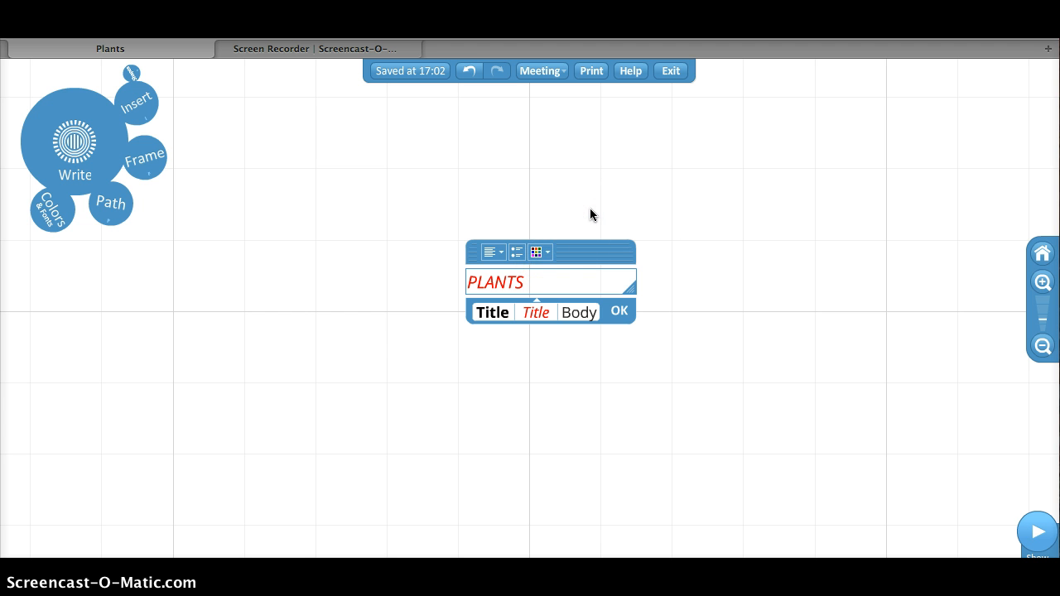
pyautogui.click(529, 274)
pyautogui.moveTo(530, 274); pyautogui.dragTo(464, 273)
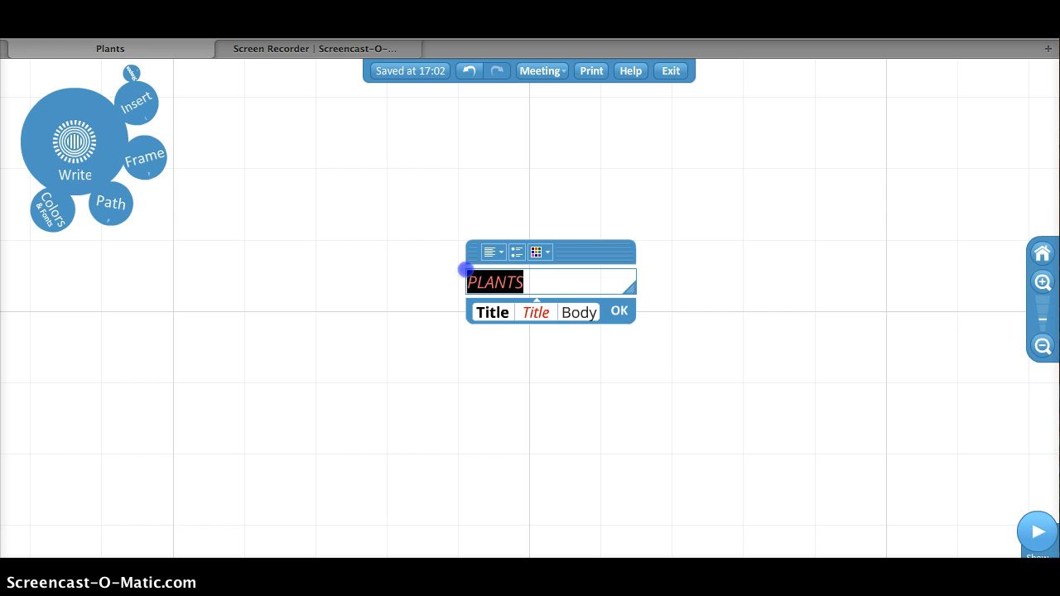
pyautogui.click(548, 260)
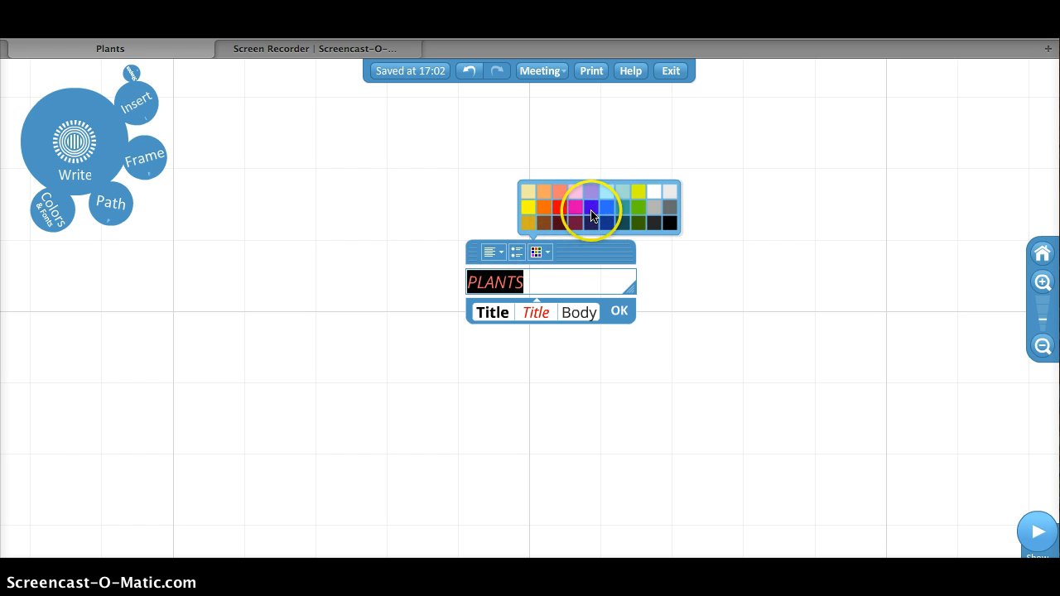
pyautogui.click(590, 211)
pyautogui.click(619, 311)
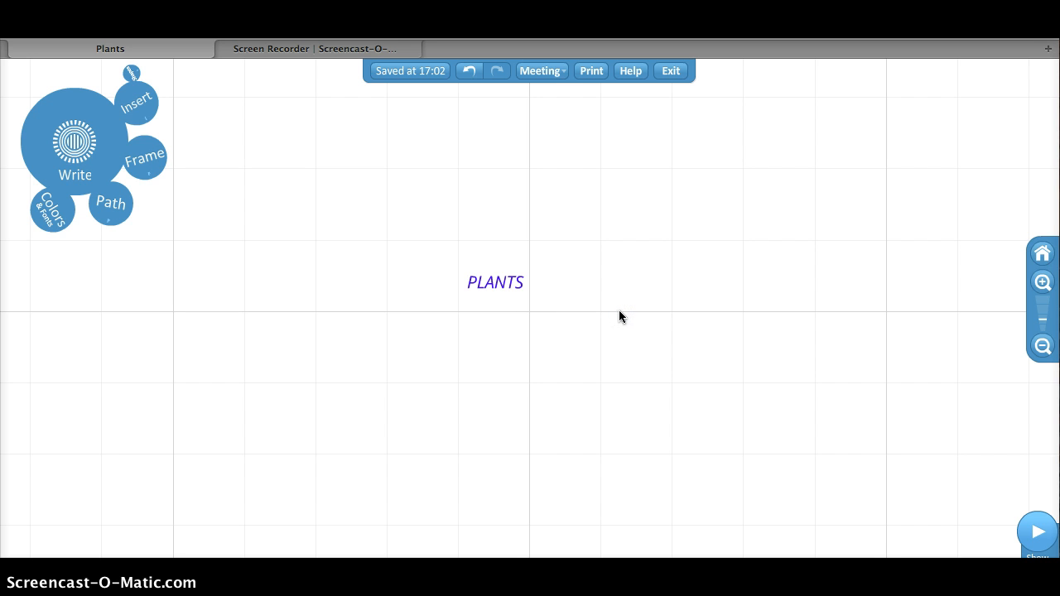
# Move the PLANTS title slightly toward the center of the canvas
pyautogui.click(505, 283)
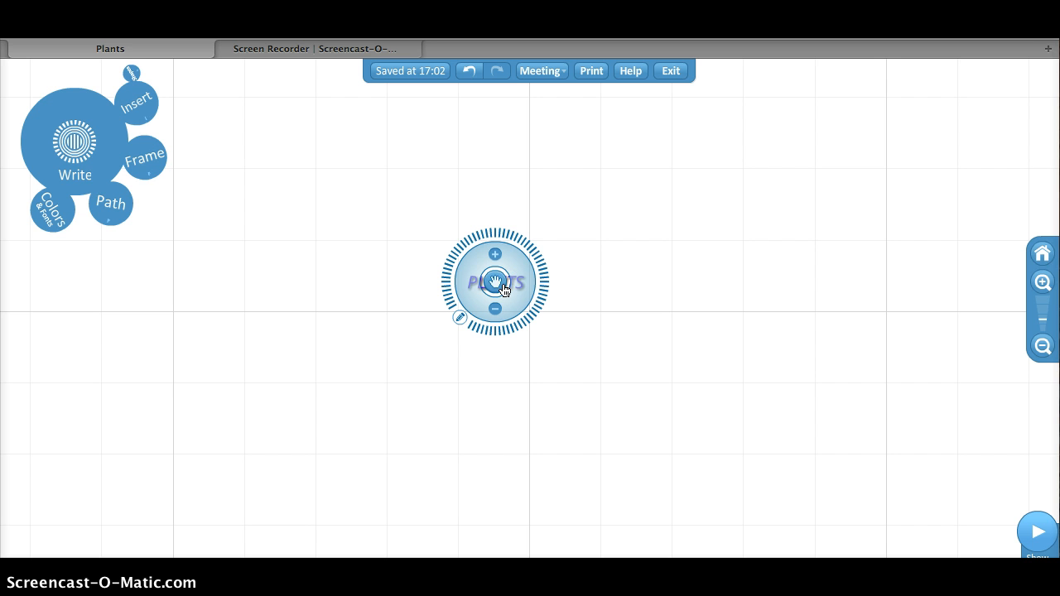
pyautogui.click(495, 285)
pyautogui.moveTo(495, 284)
pyautogui.mouseDown()
pyautogui.moveTo(551, 270)
pyautogui.moveTo(518, 309)
pyautogui.moveTo(529, 314)
pyautogui.moveTo(504, 288)
pyautogui.mouseUp()
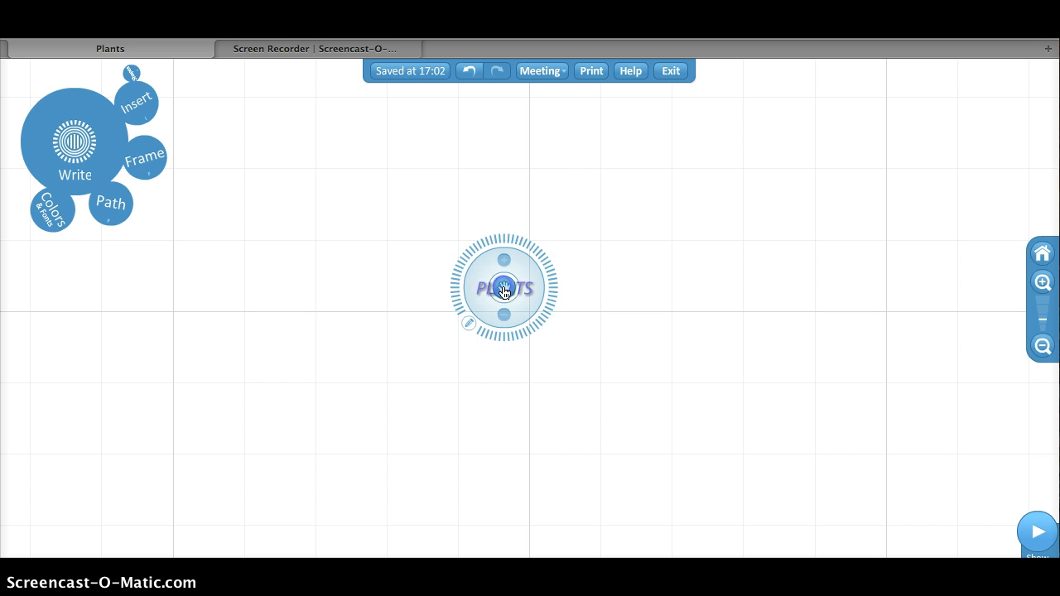
# Enlarge the PLANTS title to nearly three times its size and rotate it counter-clockwise so it slants upward
pyautogui.click(505, 262)
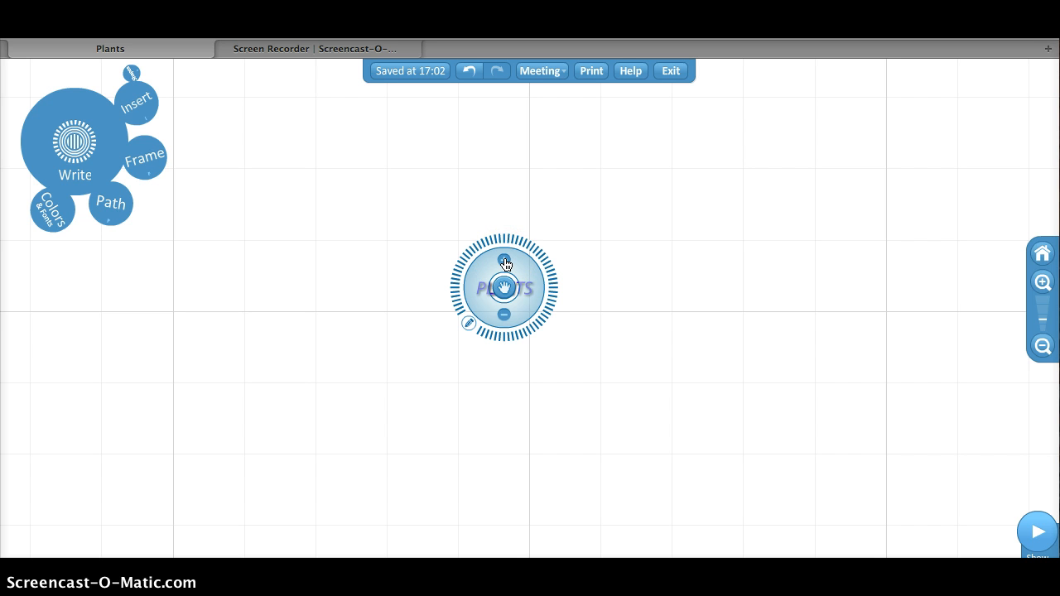
pyautogui.click(505, 262)
pyautogui.click(505, 262)
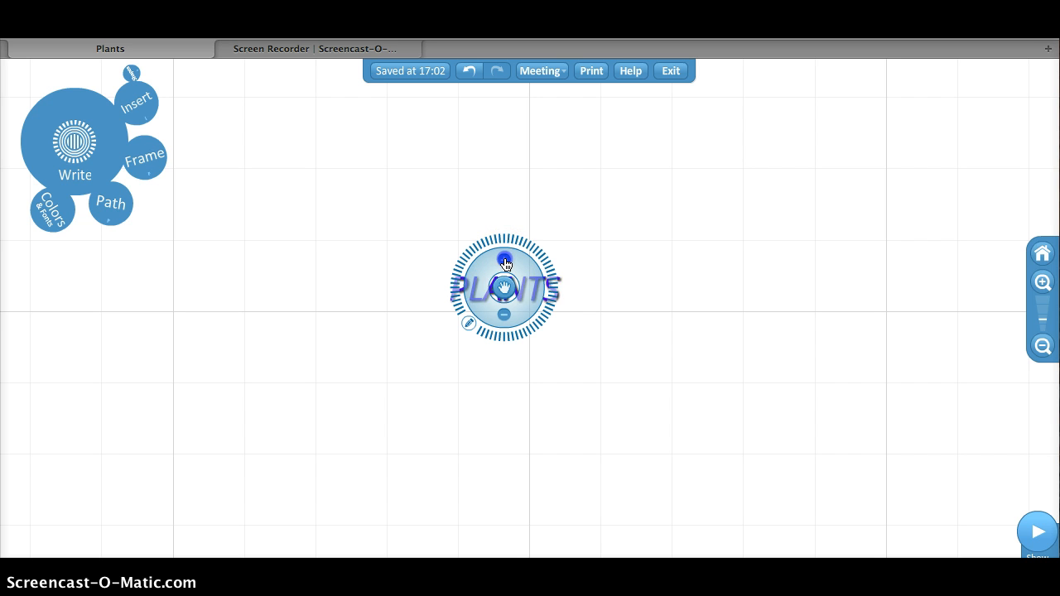
pyautogui.click(529, 246)
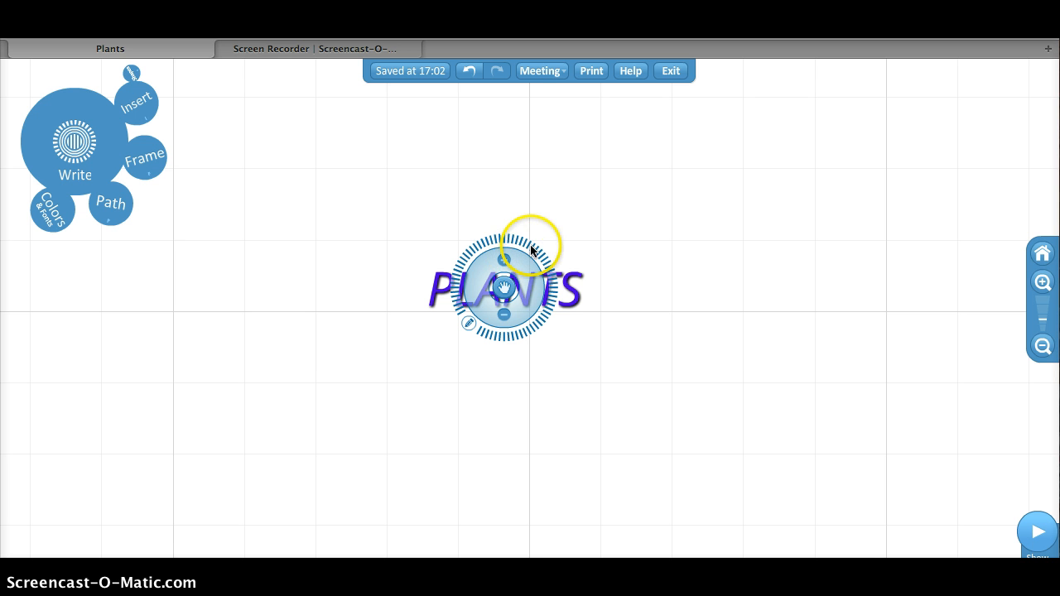
pyautogui.moveTo(529, 247); pyautogui.dragTo(456, 243)
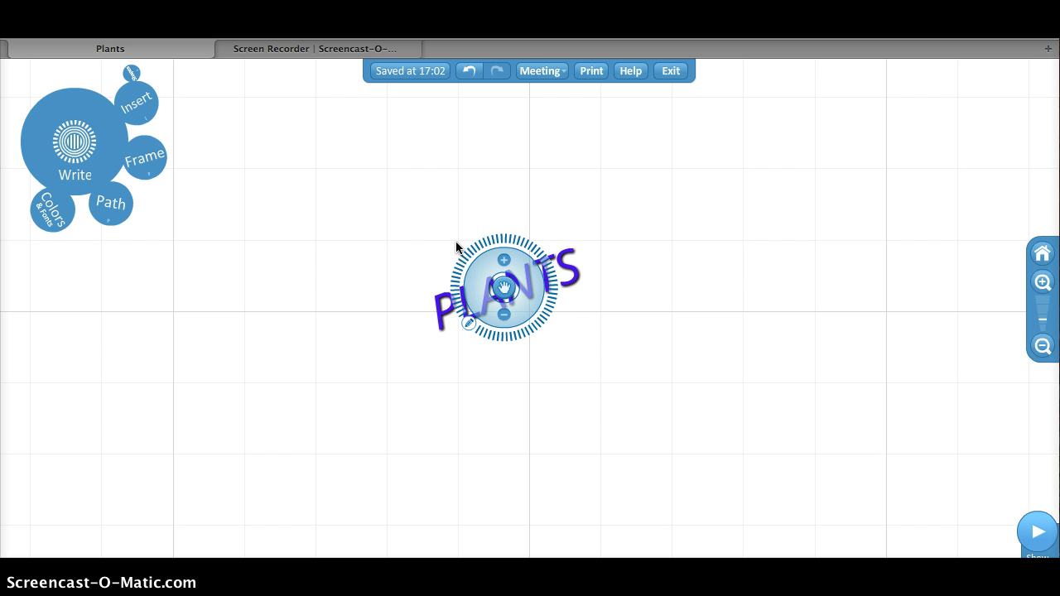
# Start inserting an image and search the web for pre-licensed "Plants" pictures
pyautogui.click(544, 363)
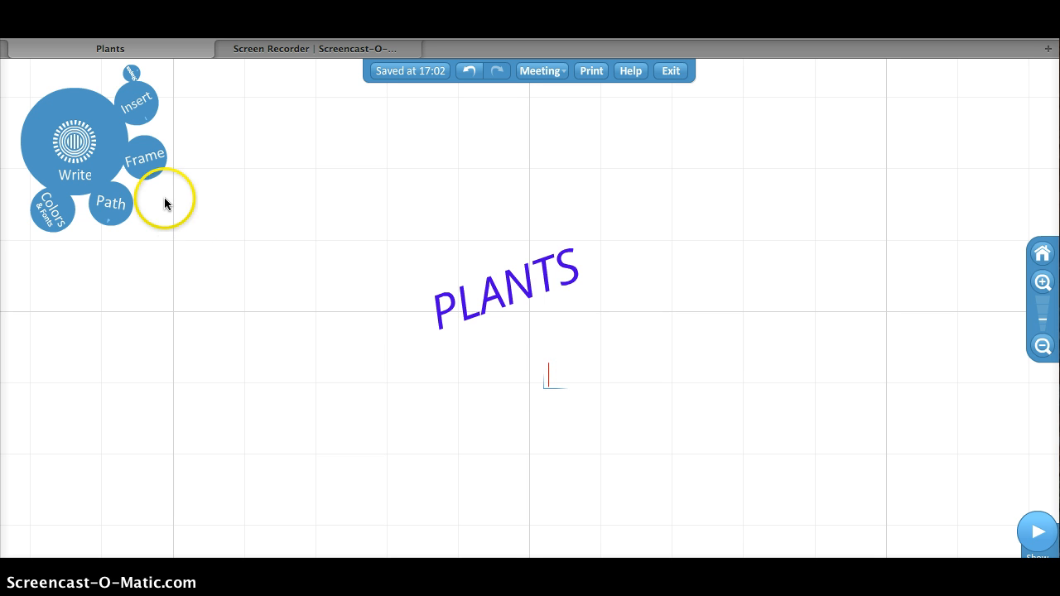
pyautogui.click(147, 118)
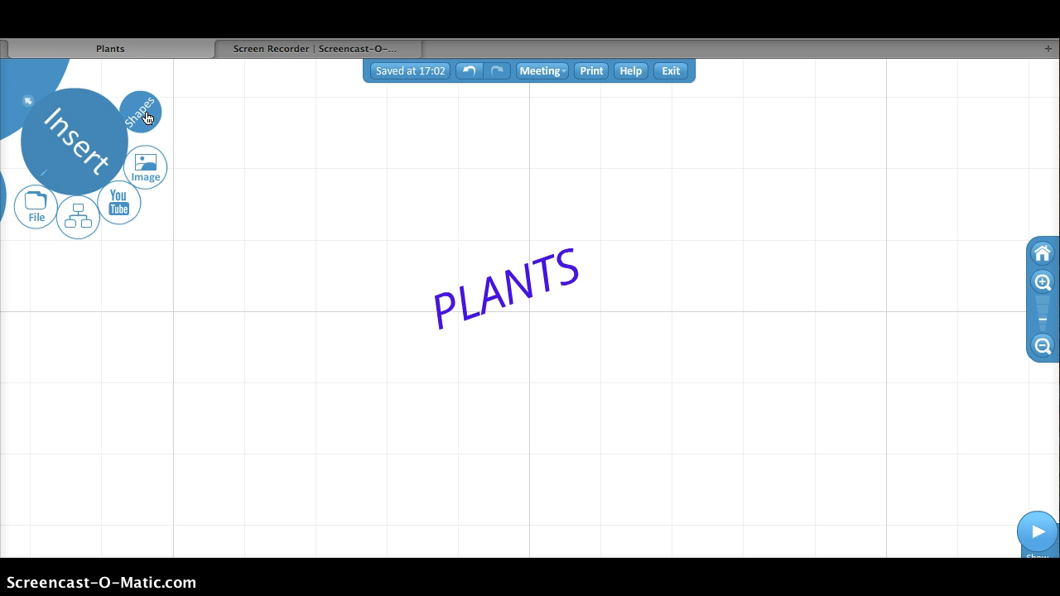
pyautogui.click(145, 165)
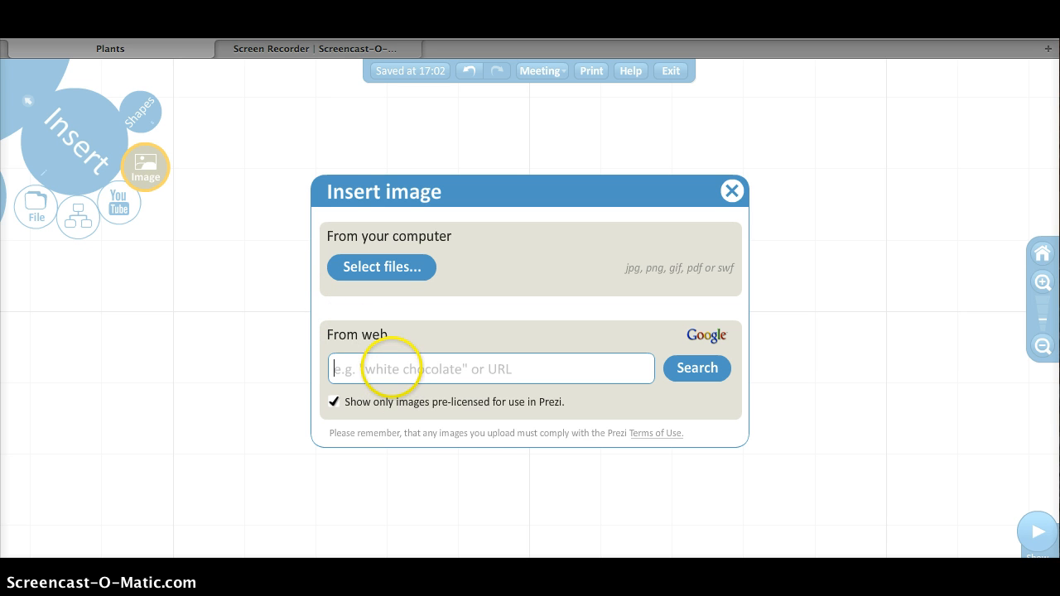
pyautogui.click(391, 368)
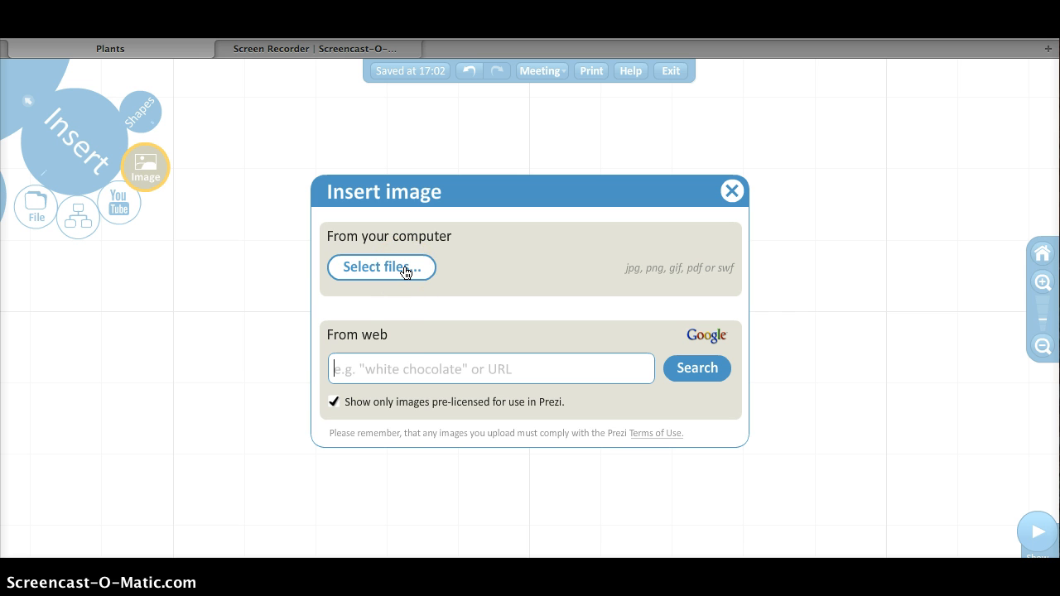
pyautogui.click(390, 369)
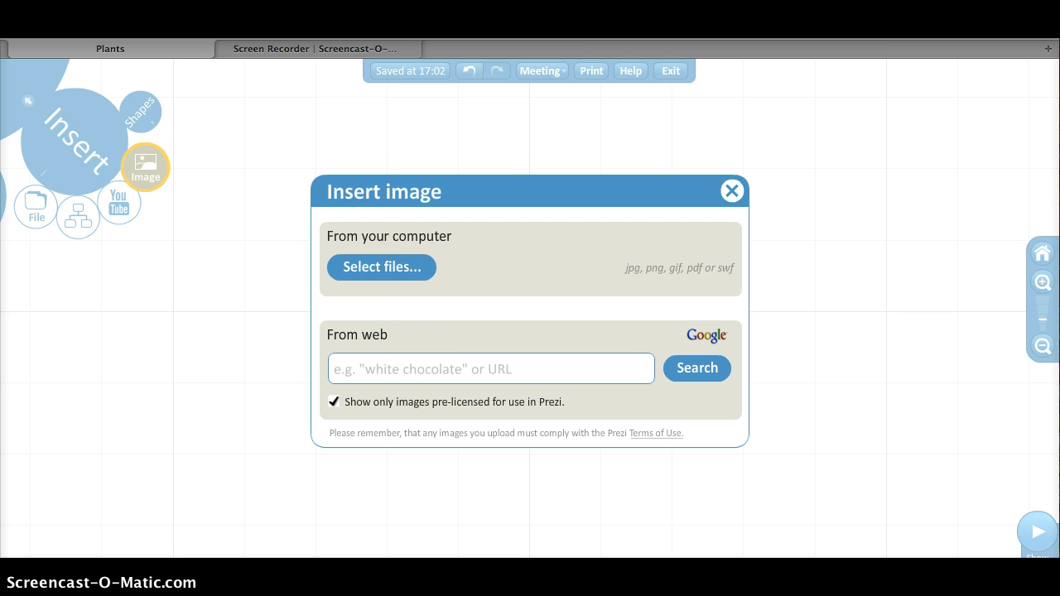
pyautogui.write('Plant')
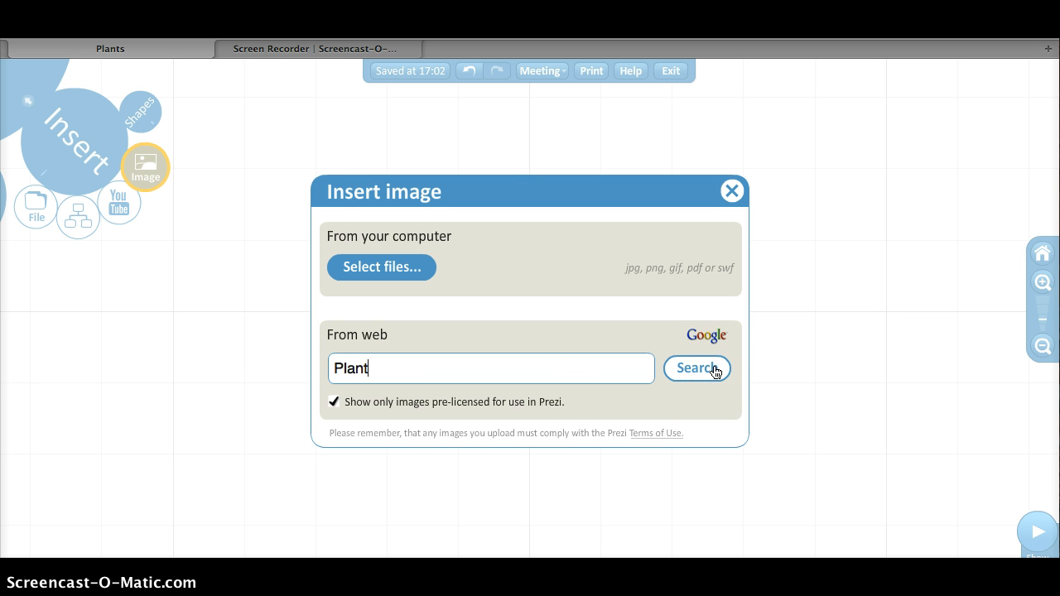
pyautogui.write('s')
pyautogui.click(715, 370)
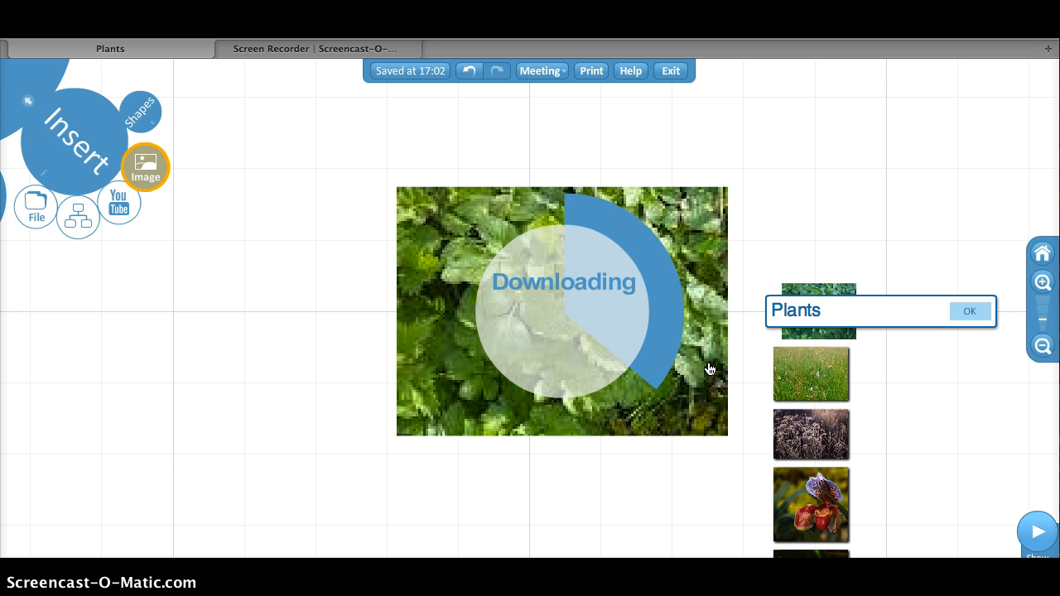
# Browse the plant image results and insert the sideways photo of purple flower spikes onto the canvas
pyautogui.click(899, 405)
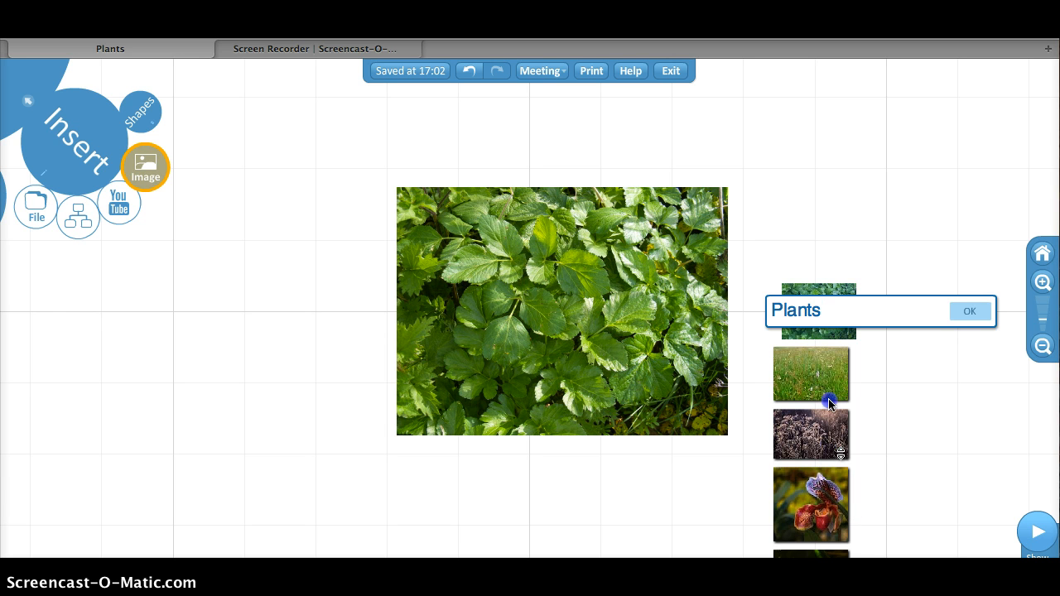
pyautogui.scroll(-1, 847, 402)
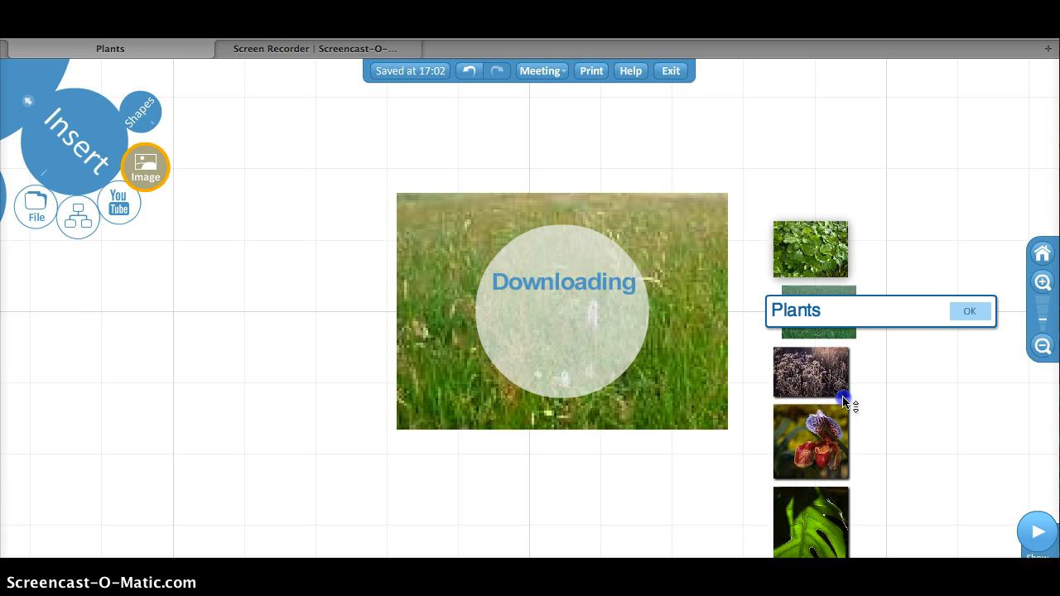
pyautogui.scroll(-1, 846, 402)
pyautogui.scroll(-1, 846, 402)
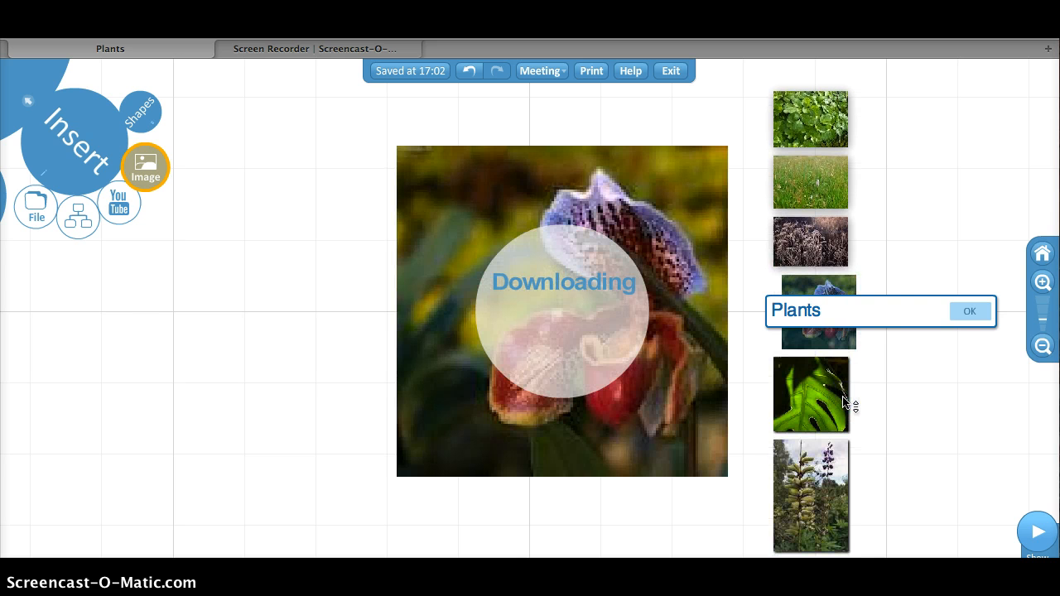
pyautogui.scroll(-1, 846, 403)
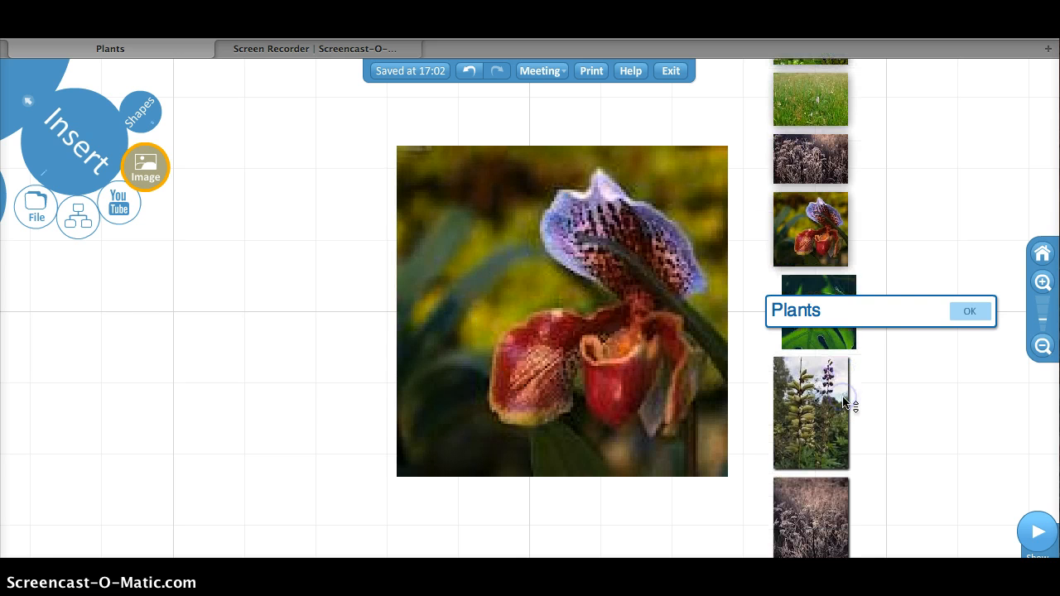
pyautogui.scroll(-1, 846, 402)
pyautogui.scroll(-3, 846, 402)
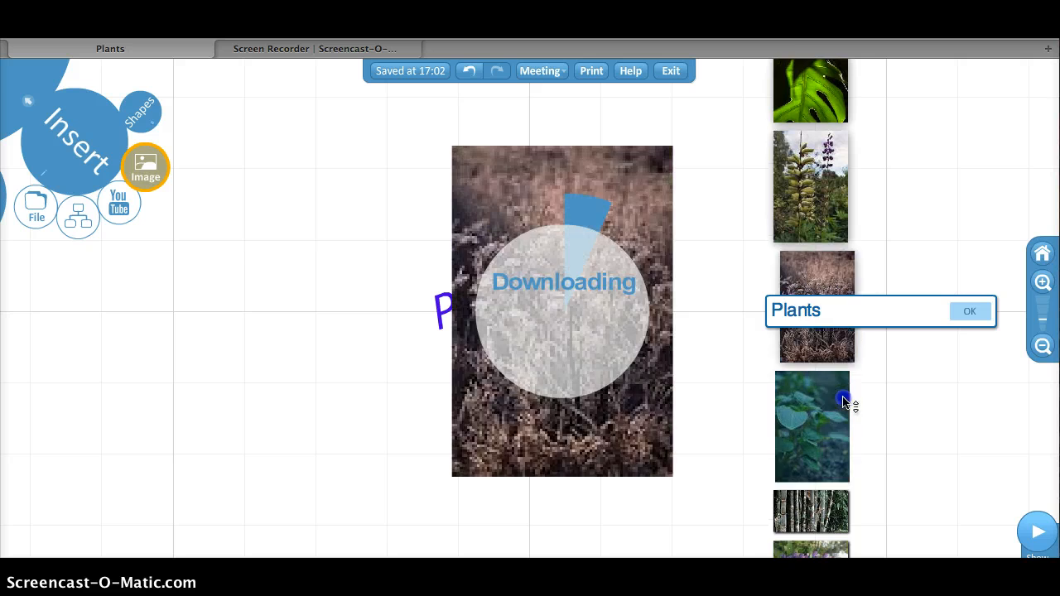
pyautogui.click(840, 381)
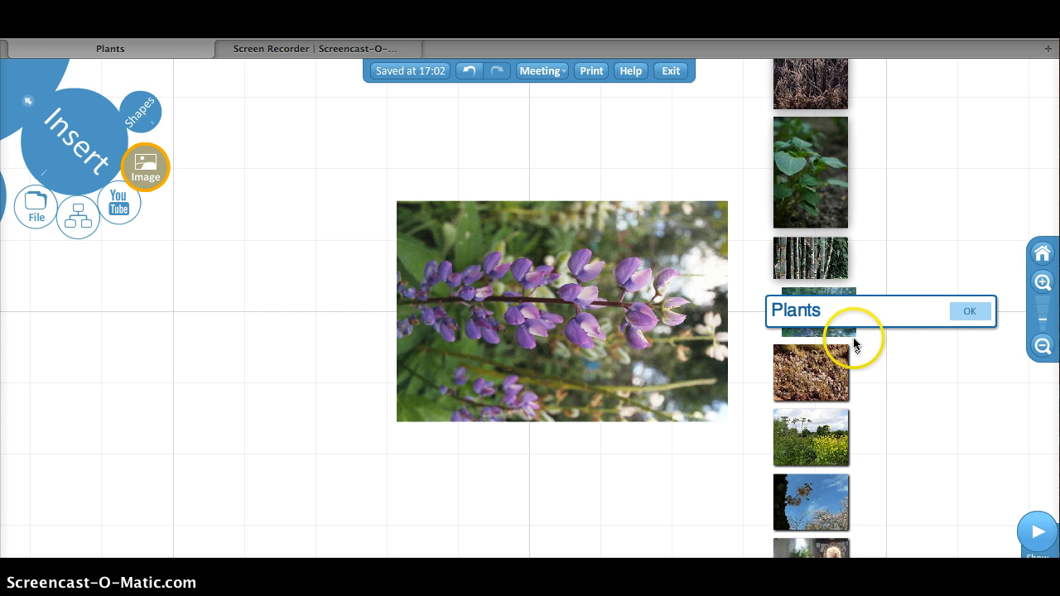
pyautogui.click(961, 321)
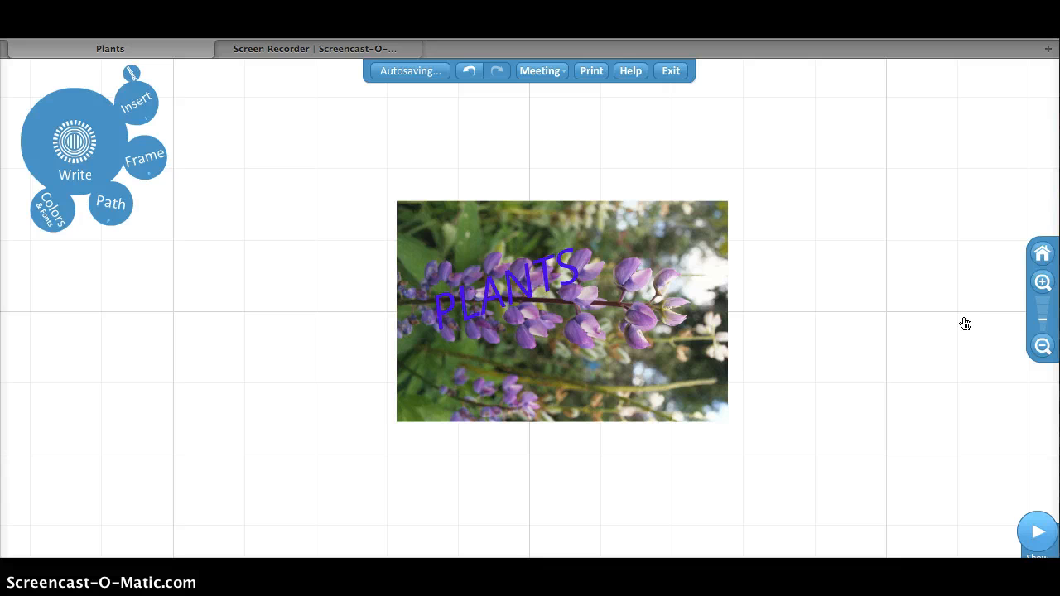
# Move the flower photo below the PLANTS title, rotate it upright by a quarter turn and shift it clear of the title
pyautogui.click(671, 348)
pyautogui.moveTo(671, 351); pyautogui.dragTo(675, 487)
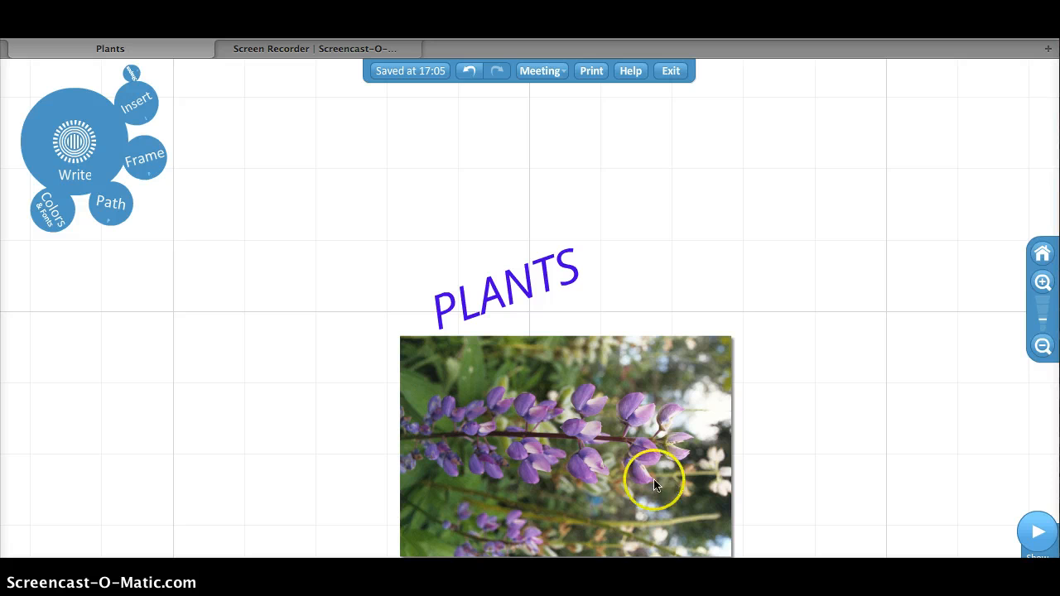
pyautogui.click(570, 449)
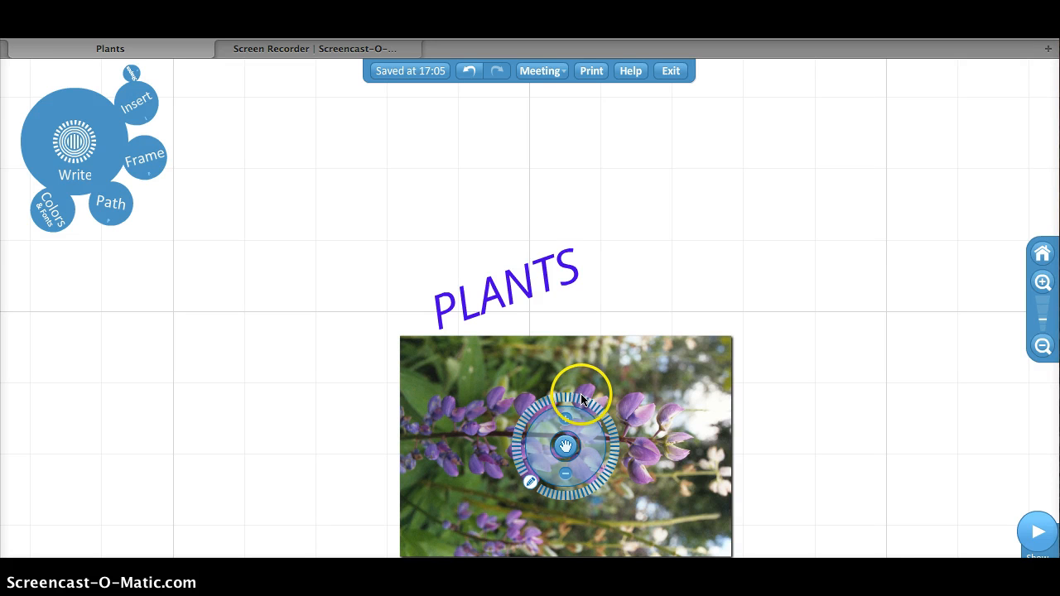
pyautogui.moveTo(594, 397)
pyautogui.mouseDown()
pyautogui.moveTo(522, 406)
pyautogui.moveTo(523, 452)
pyautogui.moveTo(550, 506)
pyautogui.moveTo(585, 524)
pyautogui.moveTo(646, 490)
pyautogui.moveTo(637, 439)
pyautogui.moveTo(577, 398)
pyautogui.mouseUp()
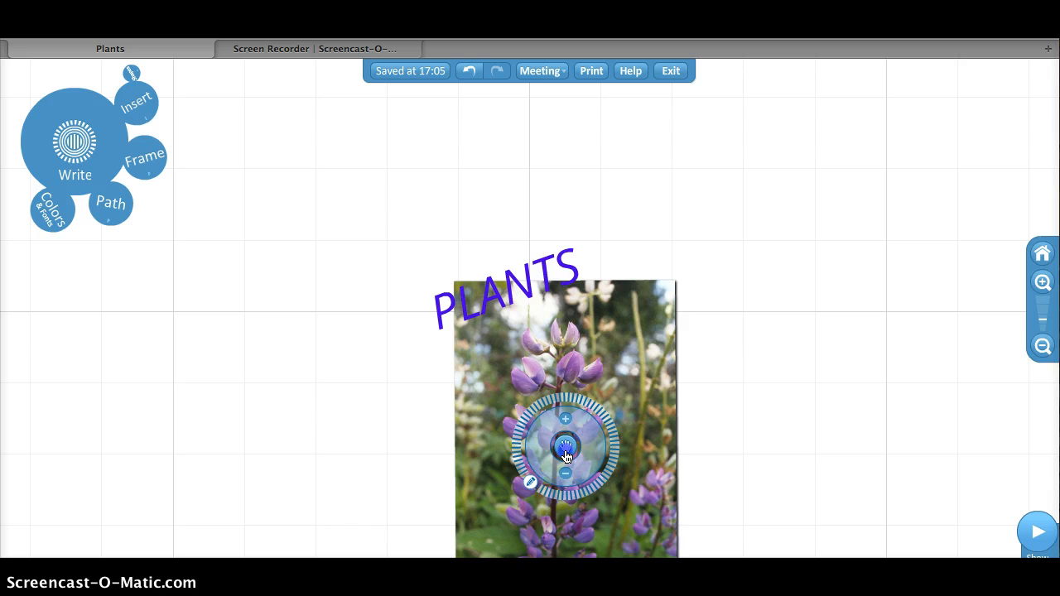
pyautogui.moveTo(565, 453); pyautogui.dragTo(661, 479)
# Add the text "Purple plants" beside the flower photo's right edge and recolor it blue-violet
pyautogui.click(816, 453)
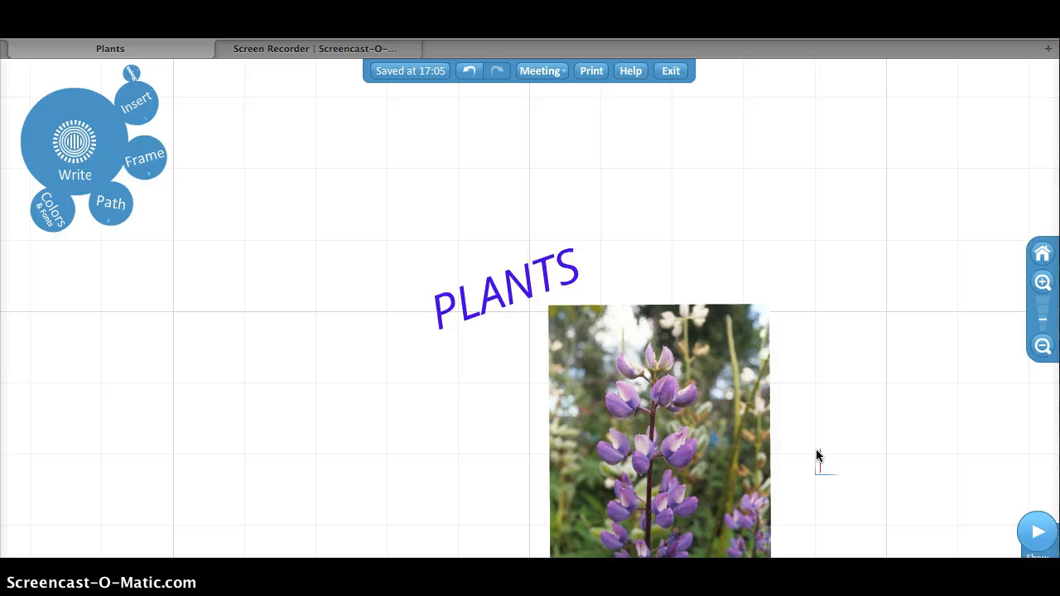
pyautogui.moveTo(815, 449); pyautogui.dragTo(808, 295)
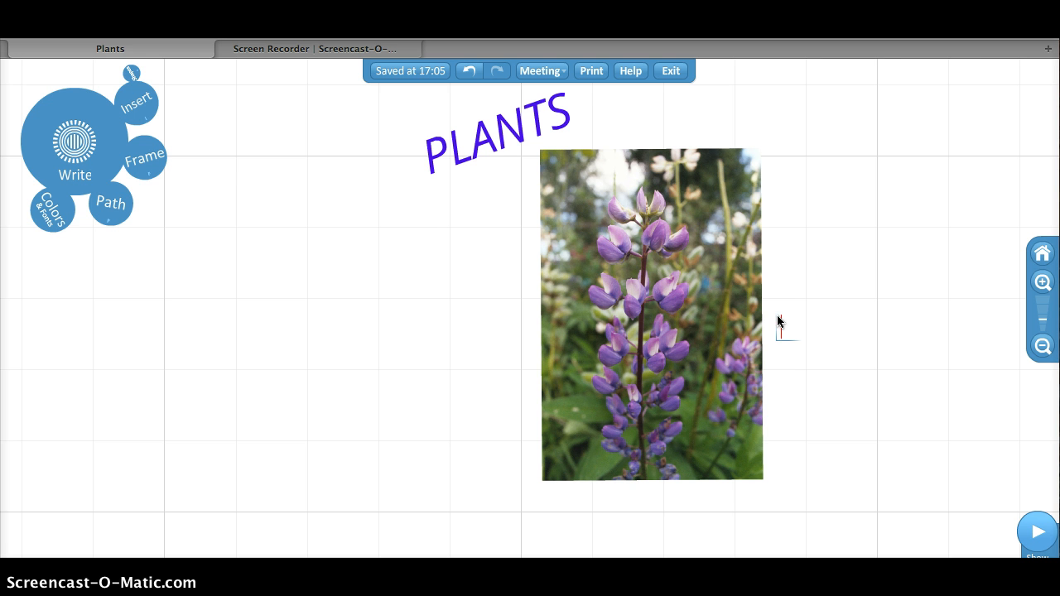
pyautogui.write('Purple ')
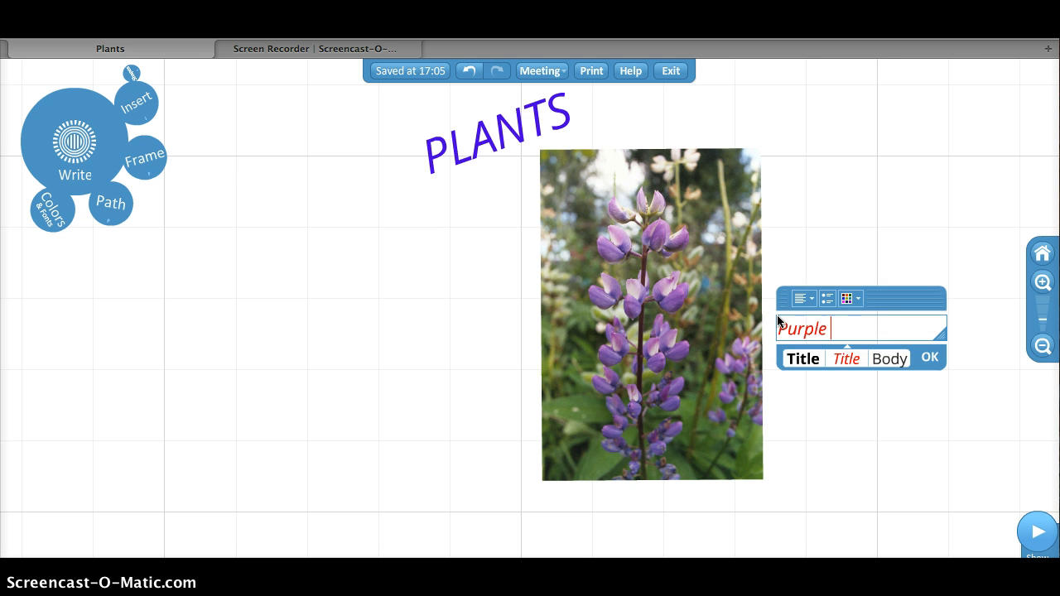
pyautogui.write('plants')
pyautogui.moveTo(878, 331); pyautogui.dragTo(772, 329)
pyautogui.click(853, 302)
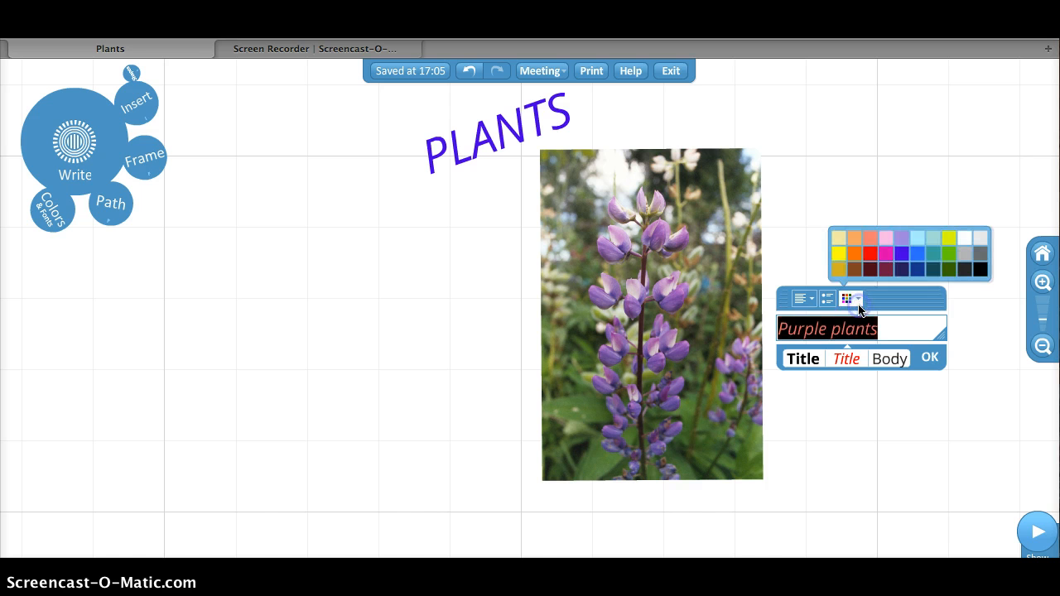
pyautogui.click(900, 258)
pyautogui.click(930, 358)
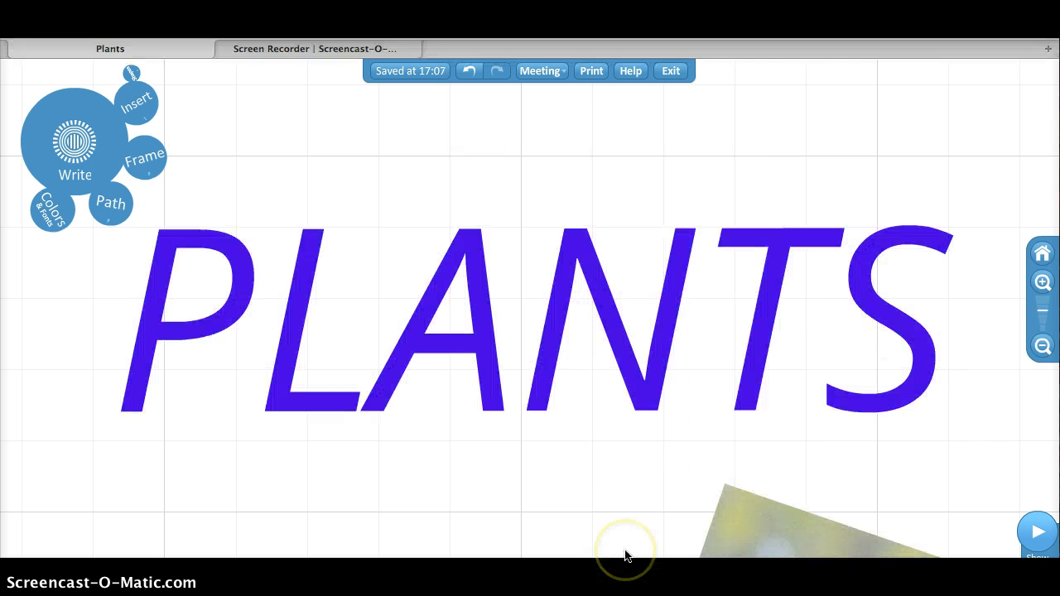
# Open the Theme Wizard for the prezi and set the background color to light purple
pyautogui.click(1043, 345)
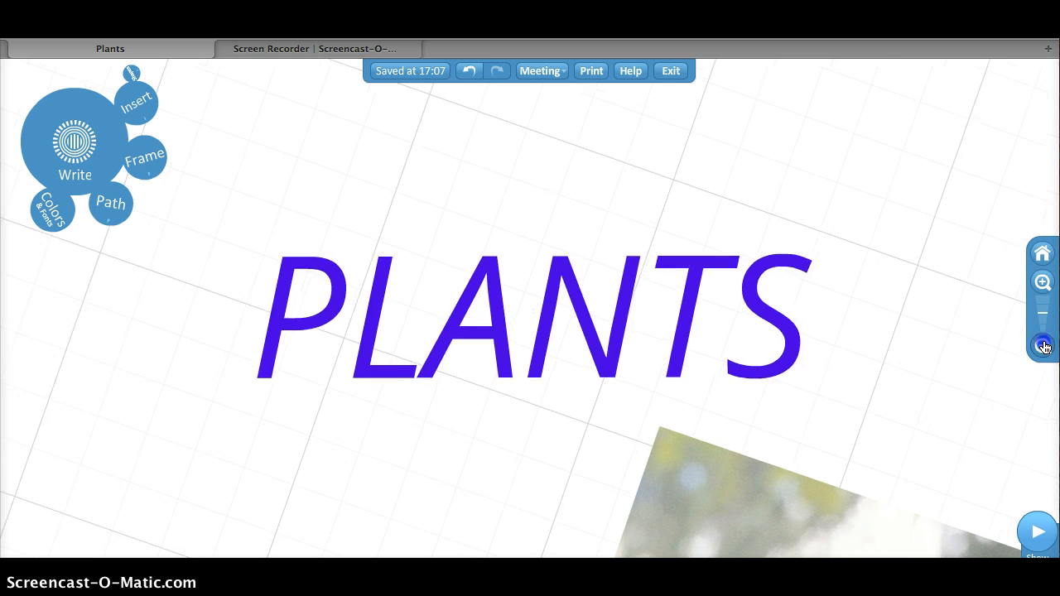
pyautogui.click(1044, 346)
pyautogui.click(1044, 346)
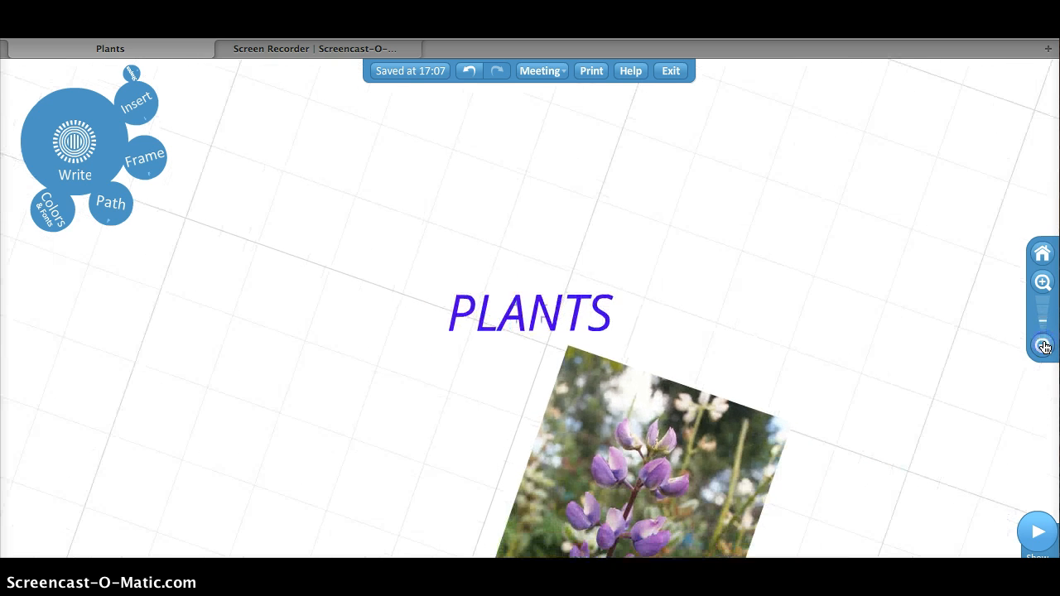
pyautogui.click(1044, 346)
pyautogui.click(770, 381)
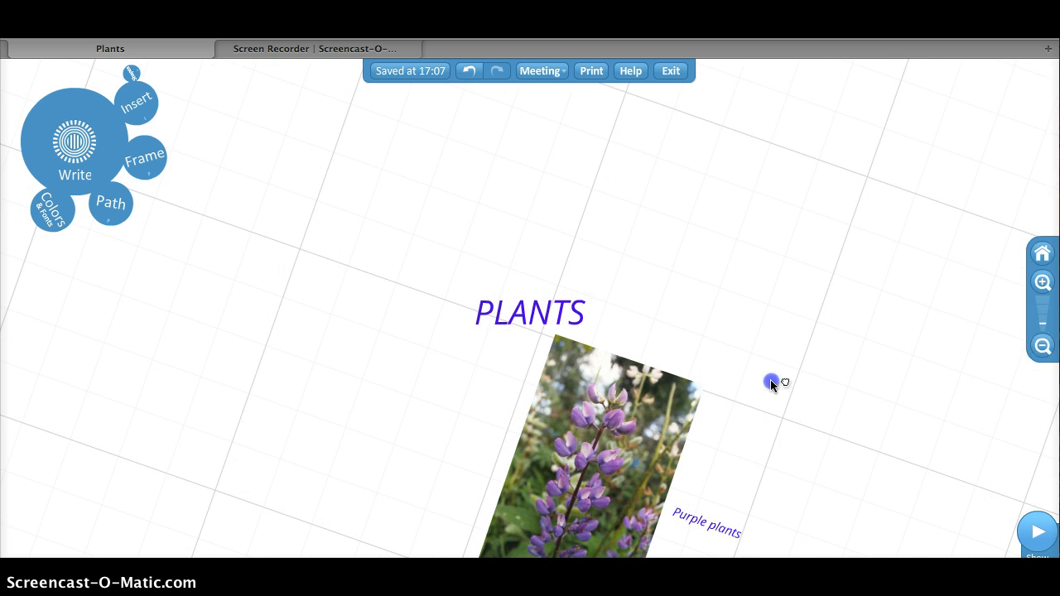
pyautogui.moveTo(770, 381); pyautogui.dragTo(733, 240)
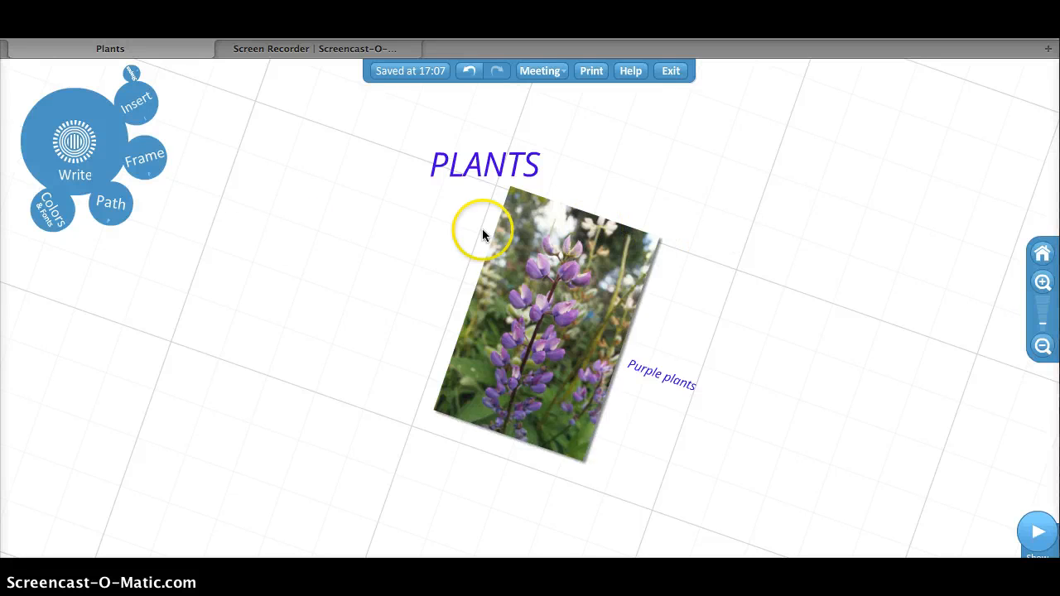
pyautogui.click(54, 215)
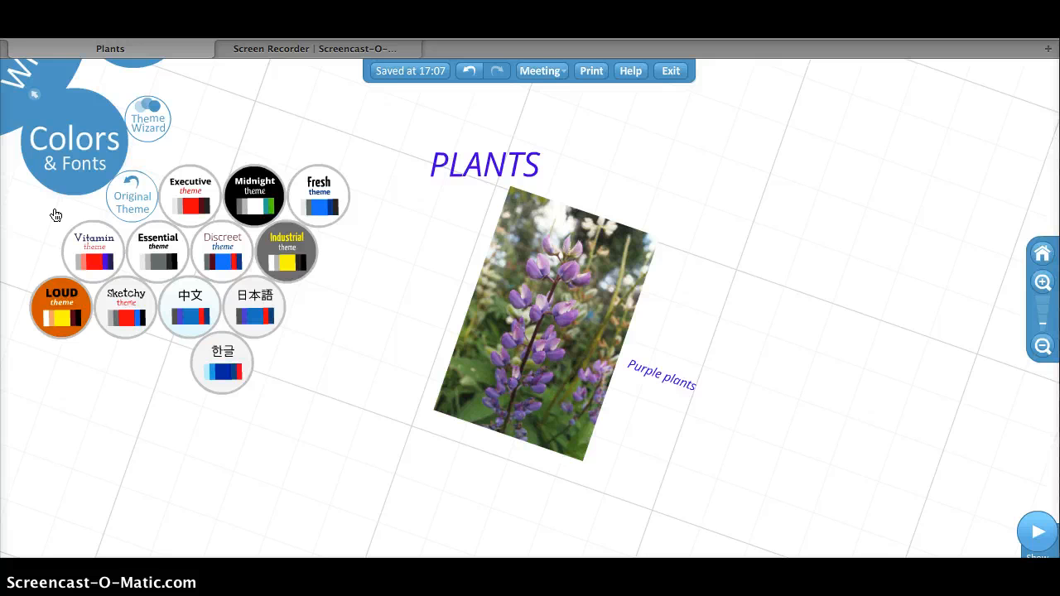
pyautogui.click(166, 247)
pyautogui.click(155, 128)
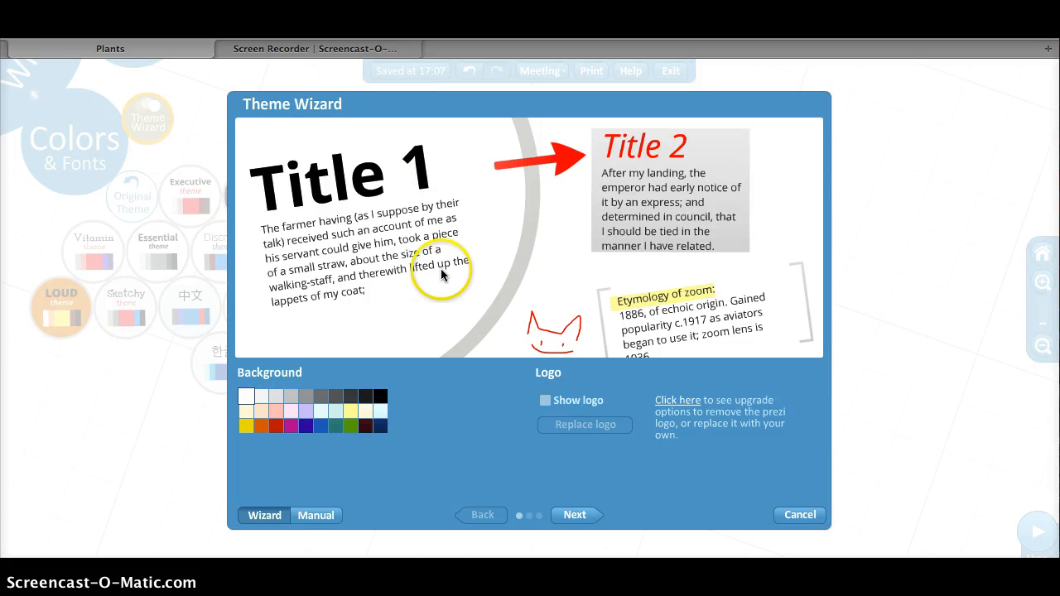
pyautogui.click(305, 414)
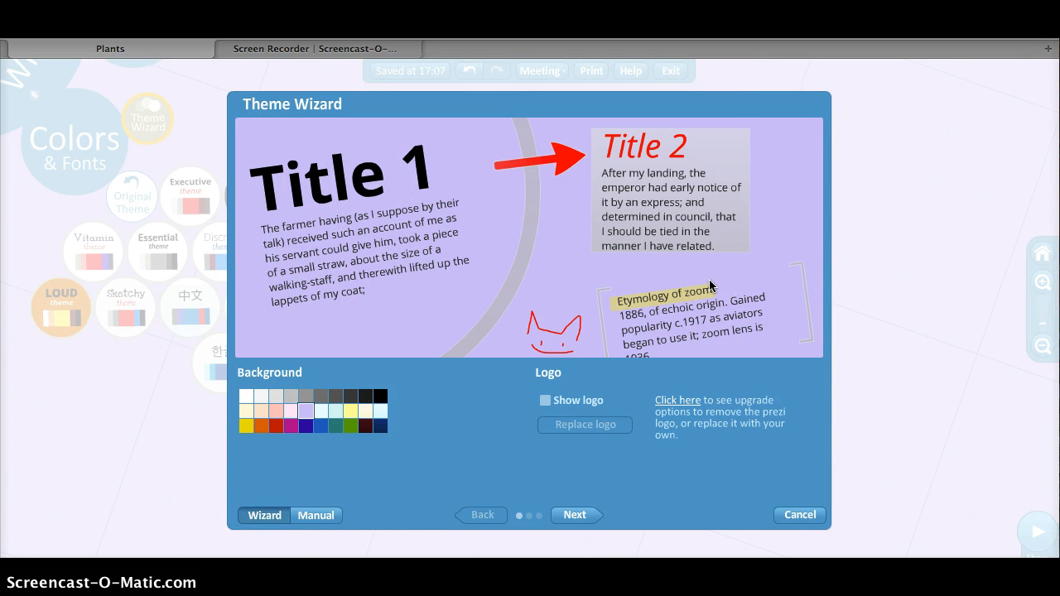
# Set the theme's Title 1, Title 2 and Body text colors to blue-violet
pyautogui.click(579, 520)
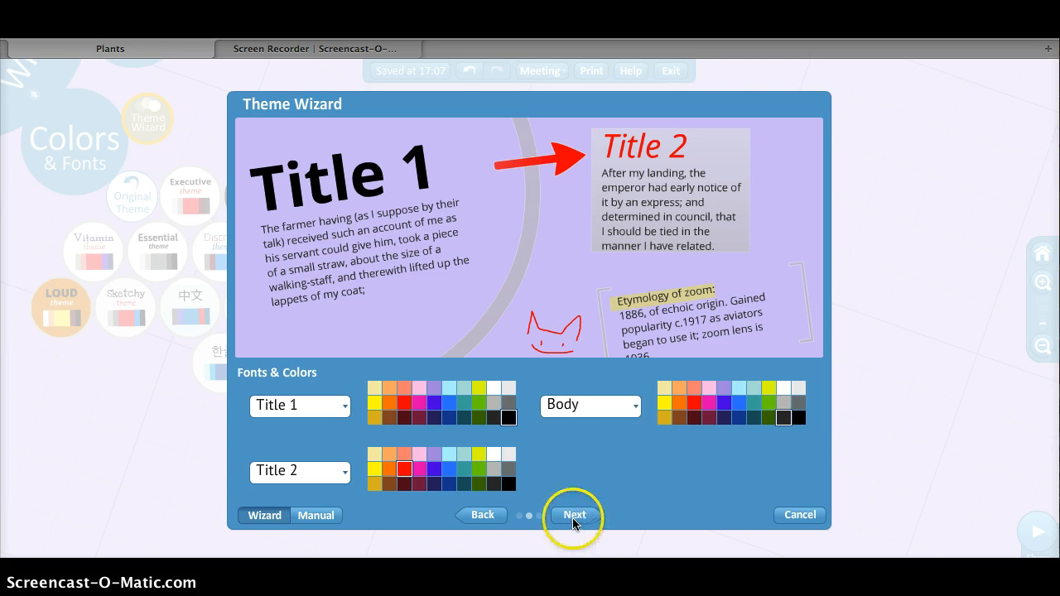
pyautogui.click(435, 405)
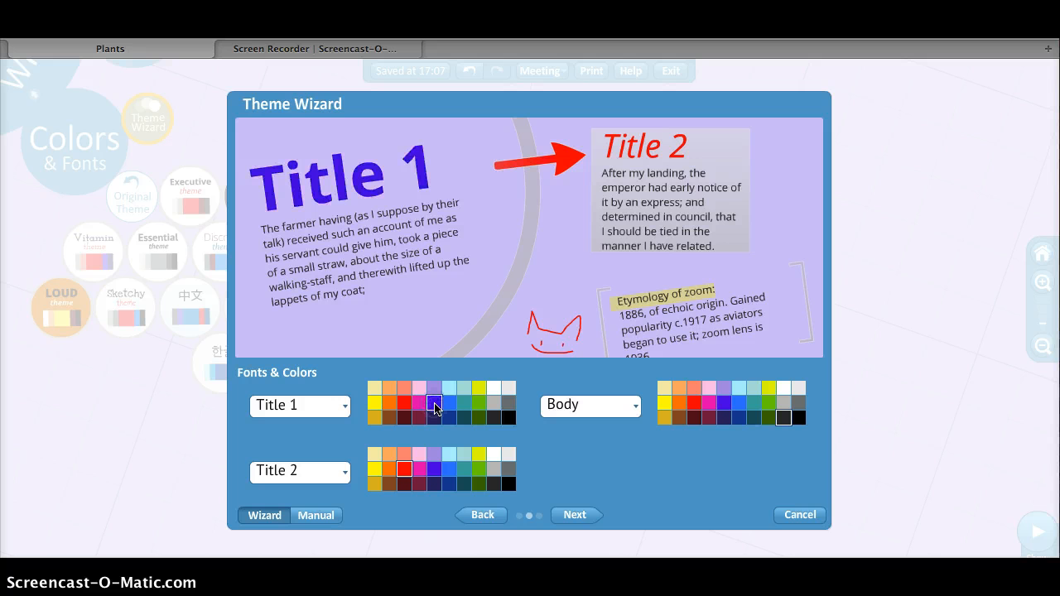
pyautogui.click(435, 468)
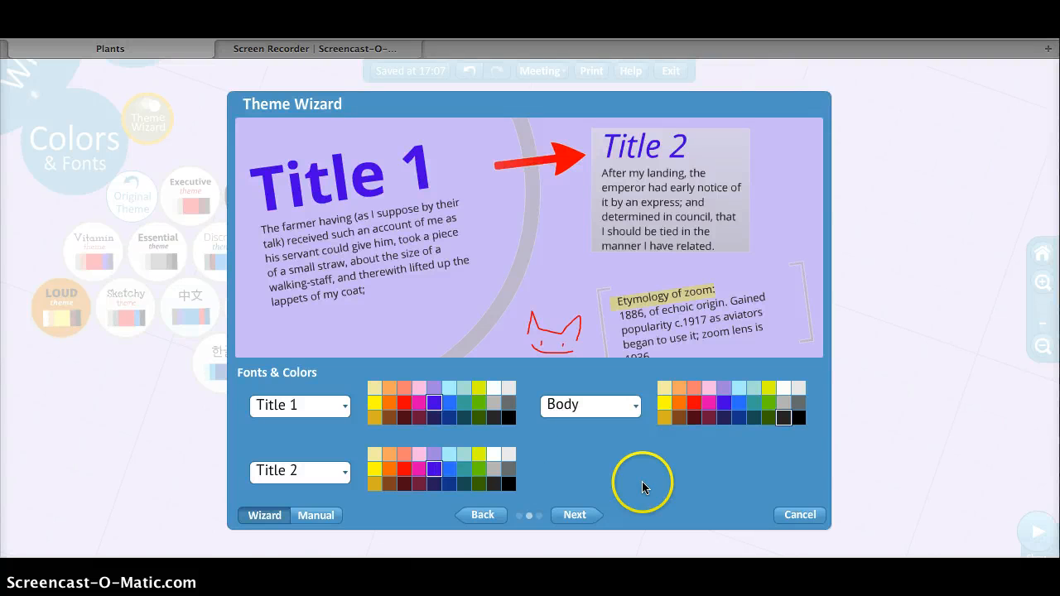
pyautogui.click(723, 405)
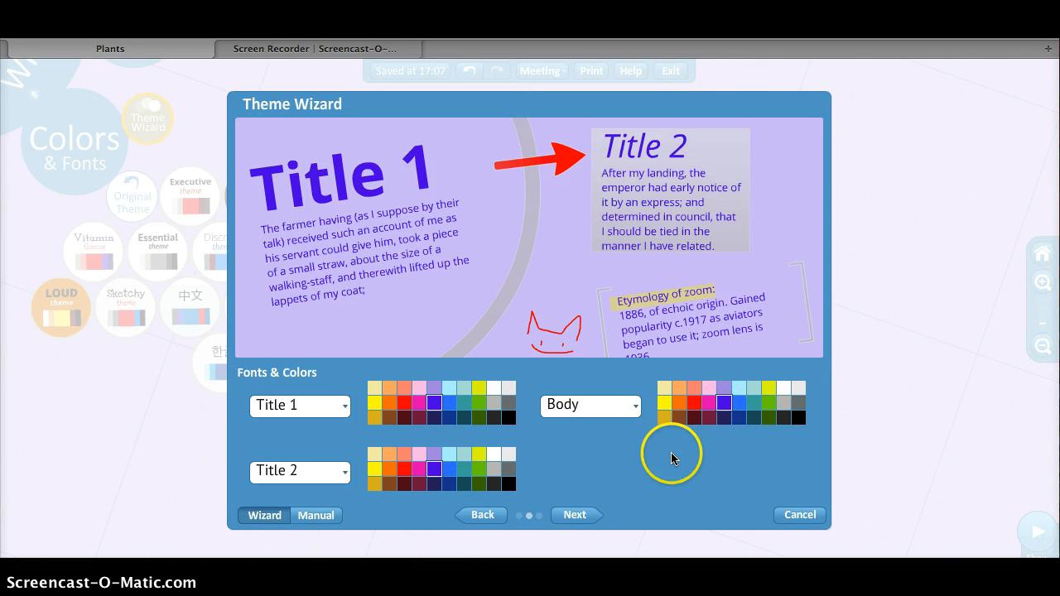
# Set the theme's bracket frame, circle frame, arrow and marker colors to magenta and finish the Theme Wizard
pyautogui.click(578, 515)
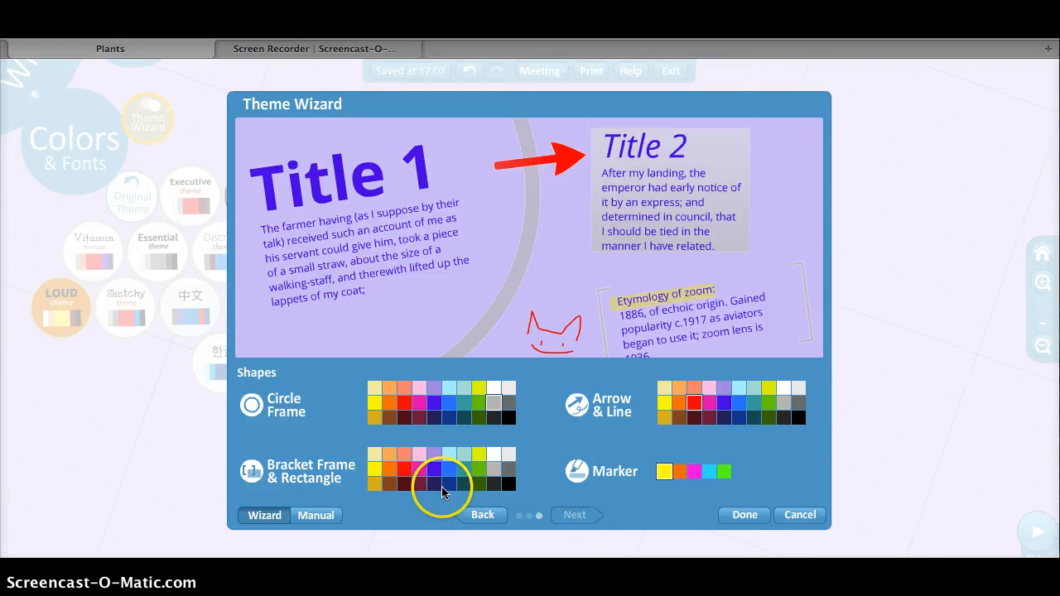
pyautogui.click(419, 470)
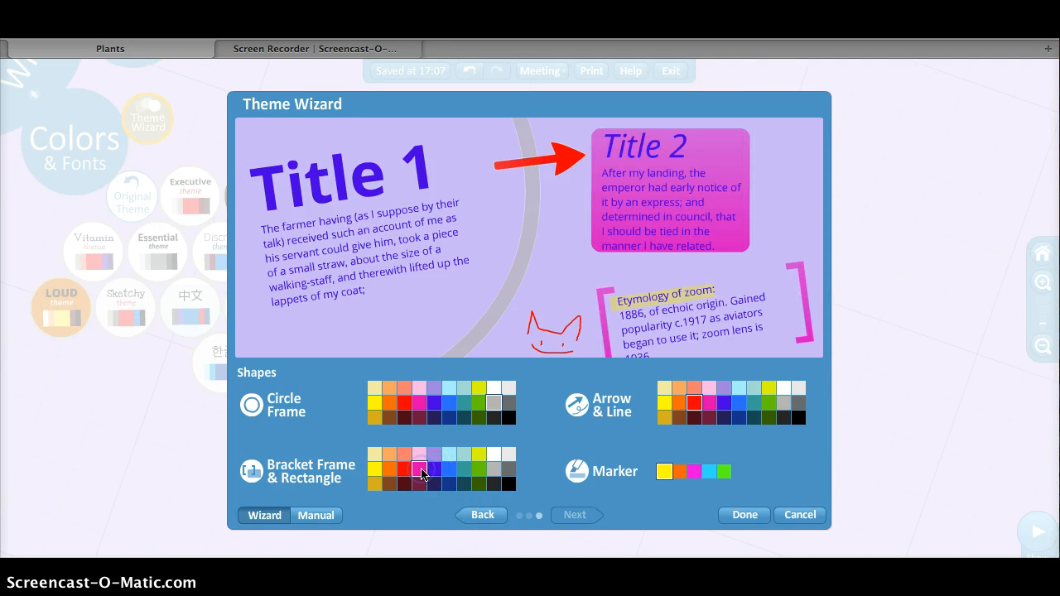
pyautogui.click(420, 404)
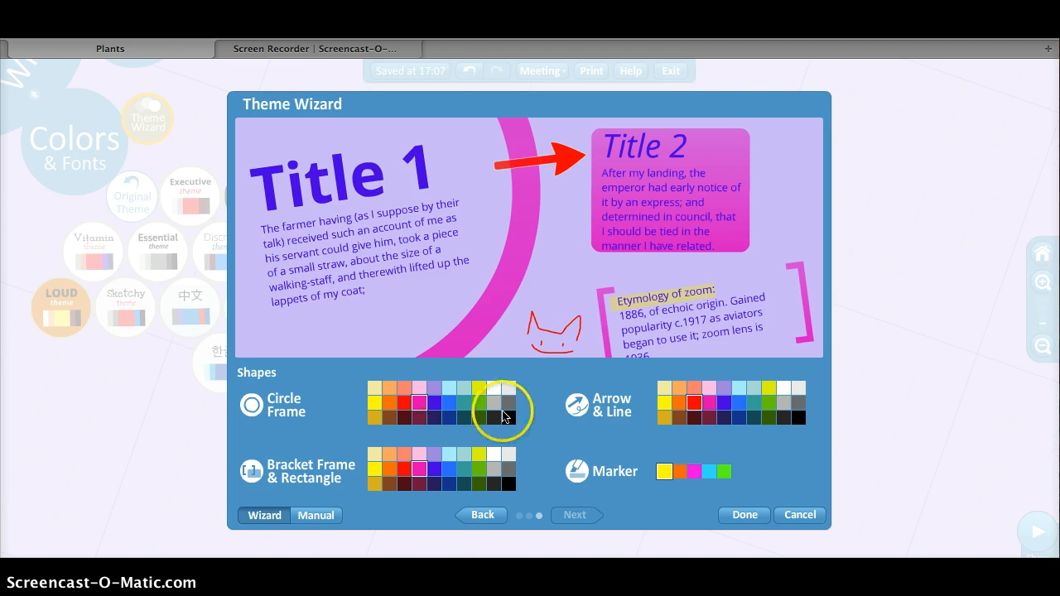
pyautogui.click(709, 403)
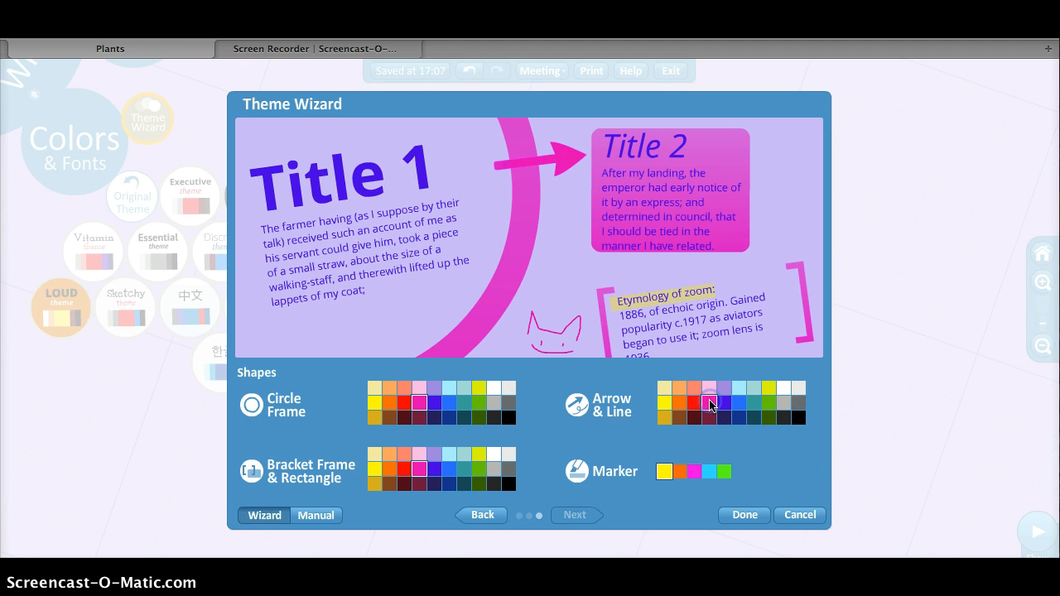
pyautogui.click(694, 471)
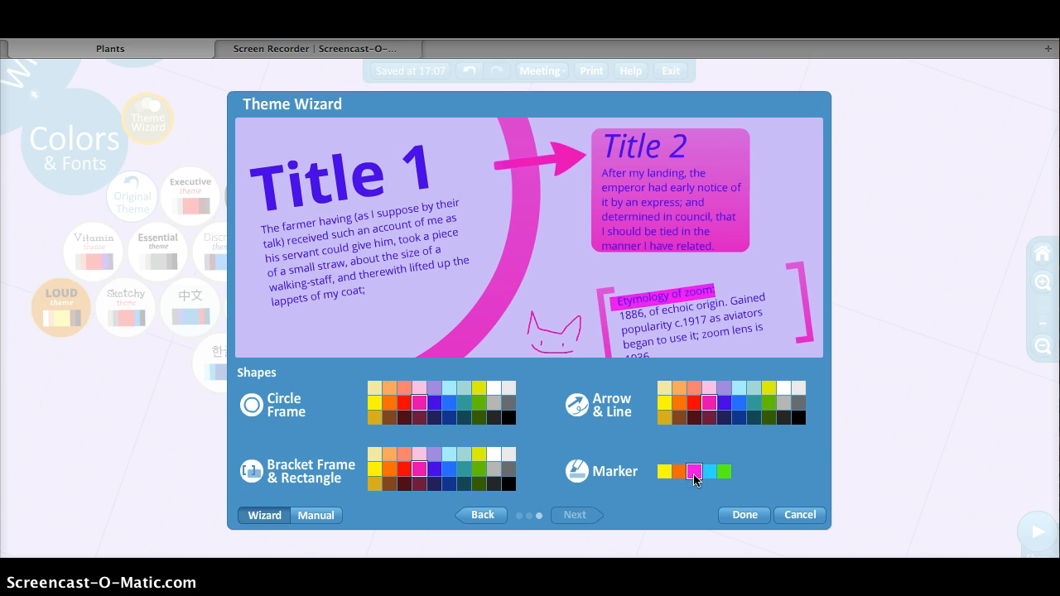
pyautogui.click(740, 513)
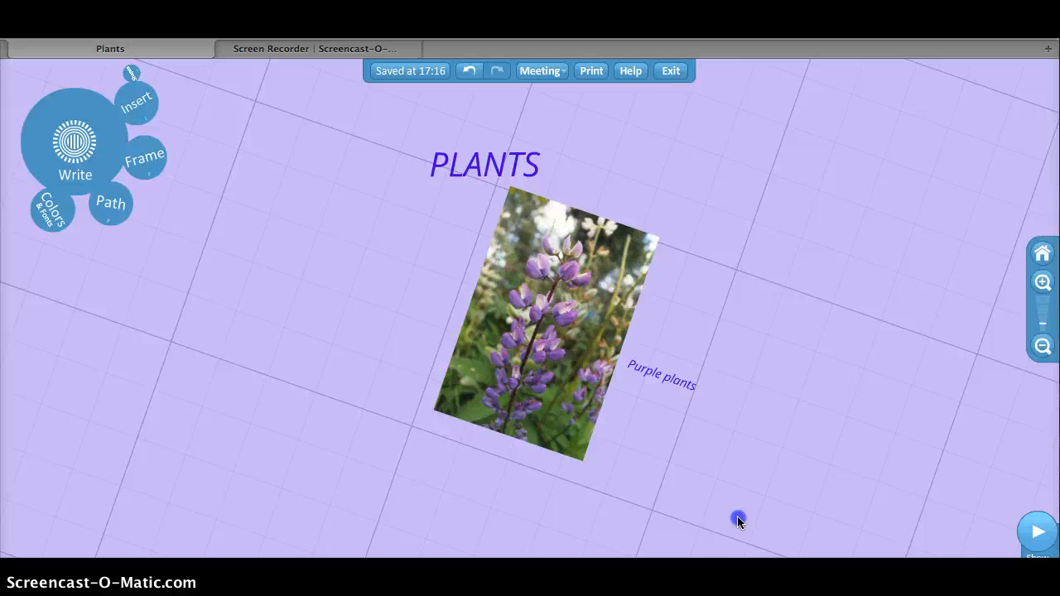
# Draw a circle frame around the "Purple plants" text beside the flower photo
pyautogui.click(739, 520)
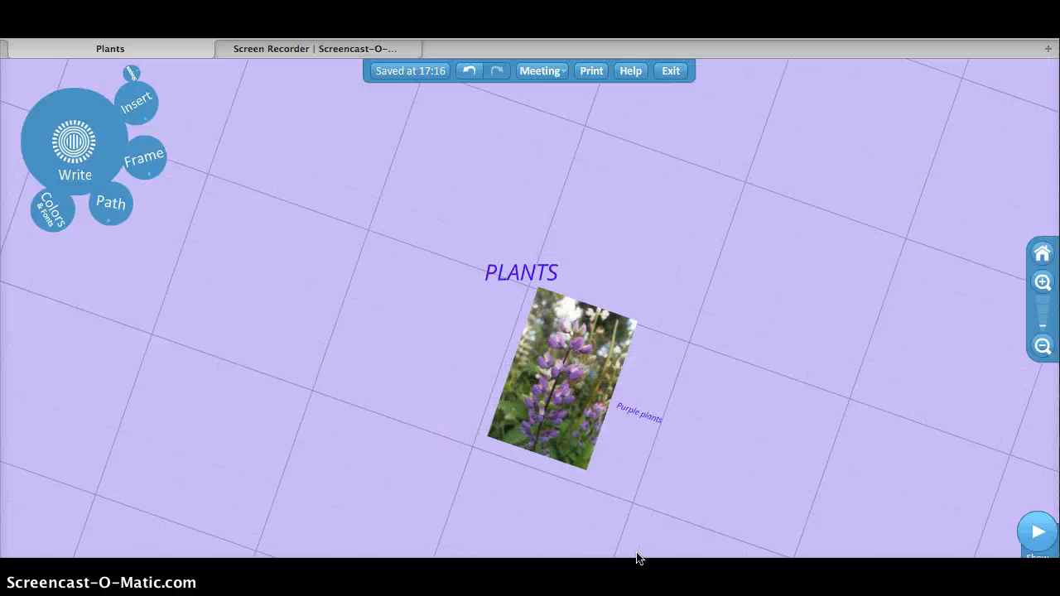
pyautogui.click(1044, 282)
pyautogui.click(1043, 282)
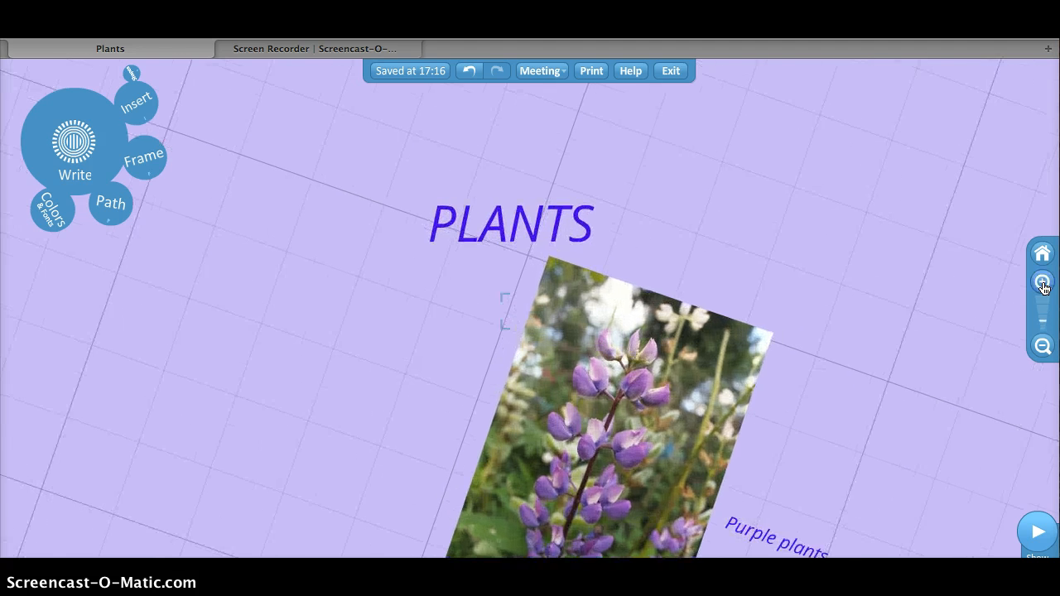
pyautogui.click(855, 472)
pyautogui.moveTo(855, 477); pyautogui.dragTo(618, 305)
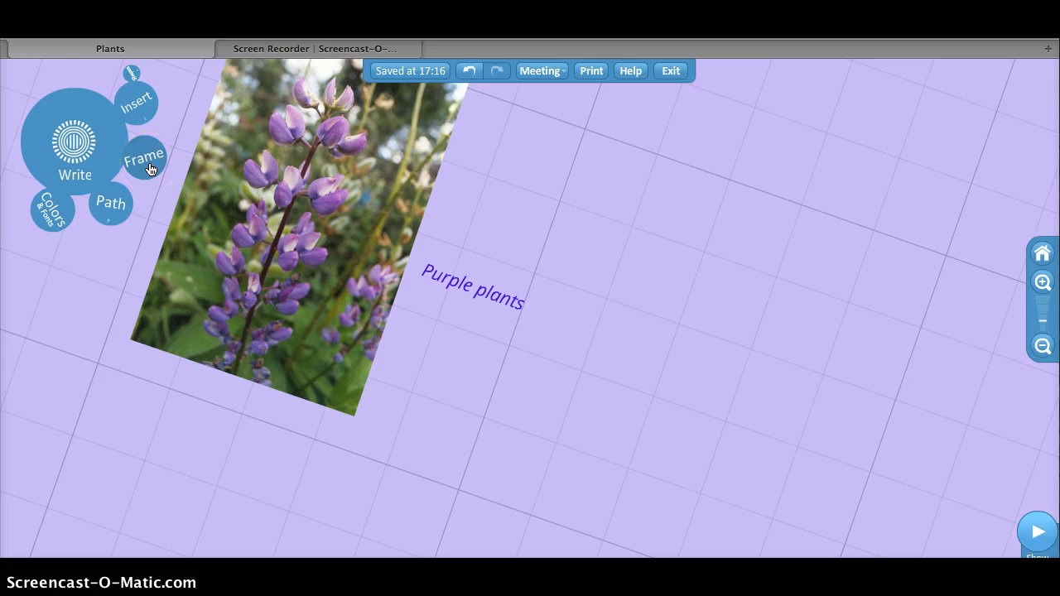
pyautogui.click(150, 169)
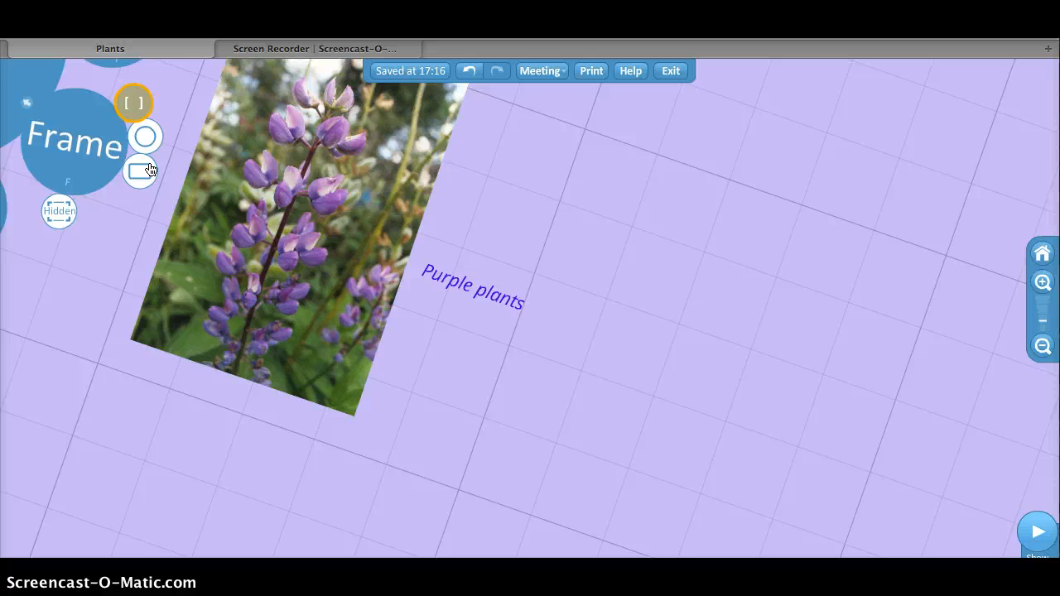
pyautogui.click(146, 138)
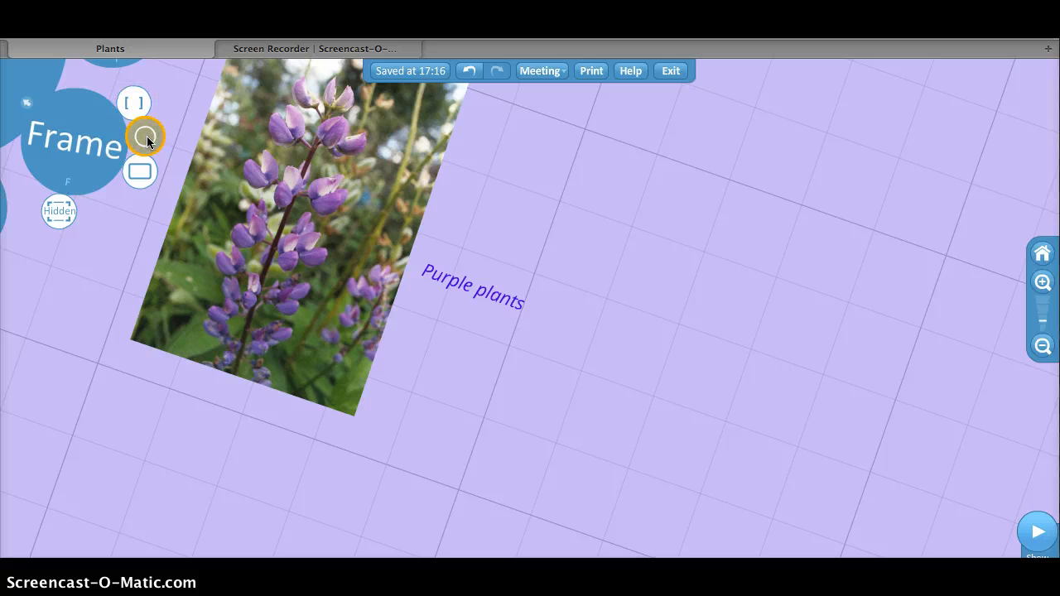
pyautogui.moveTo(427, 245); pyautogui.dragTo(484, 321)
pyautogui.moveTo(529, 337); pyautogui.dragTo(529, 336)
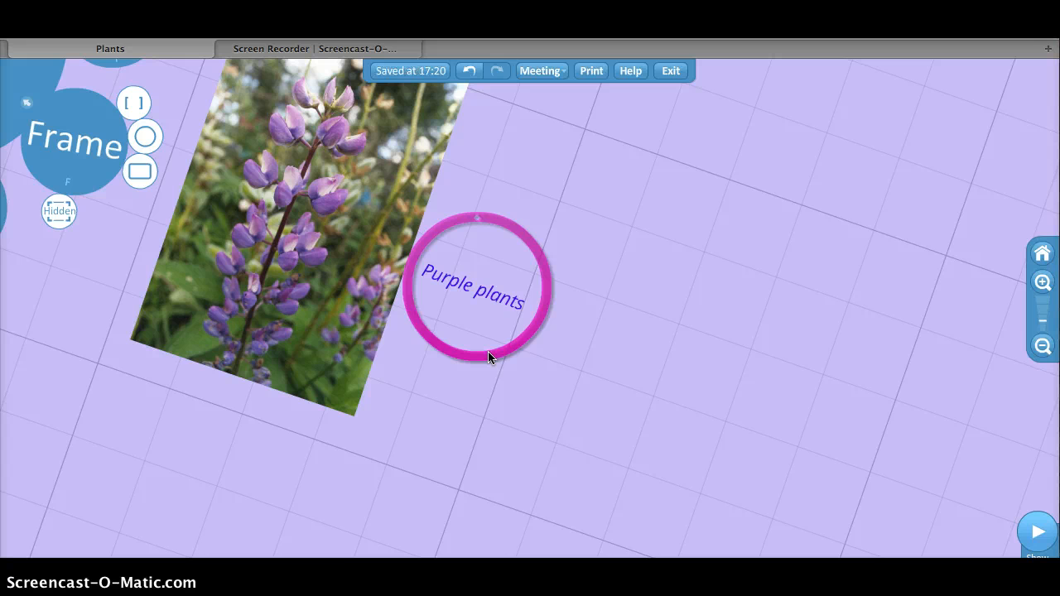
# Move the "Purple plants" text down and away from the photo, and recenter the circle frame around it
pyautogui.click(475, 288)
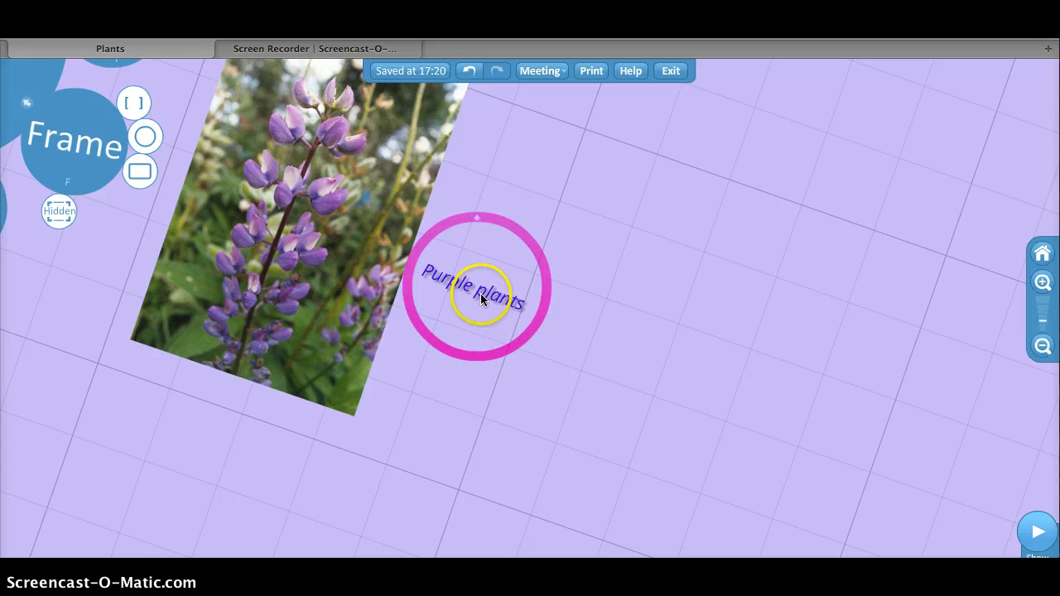
pyautogui.moveTo(475, 290); pyautogui.dragTo(545, 324)
pyautogui.click(499, 224)
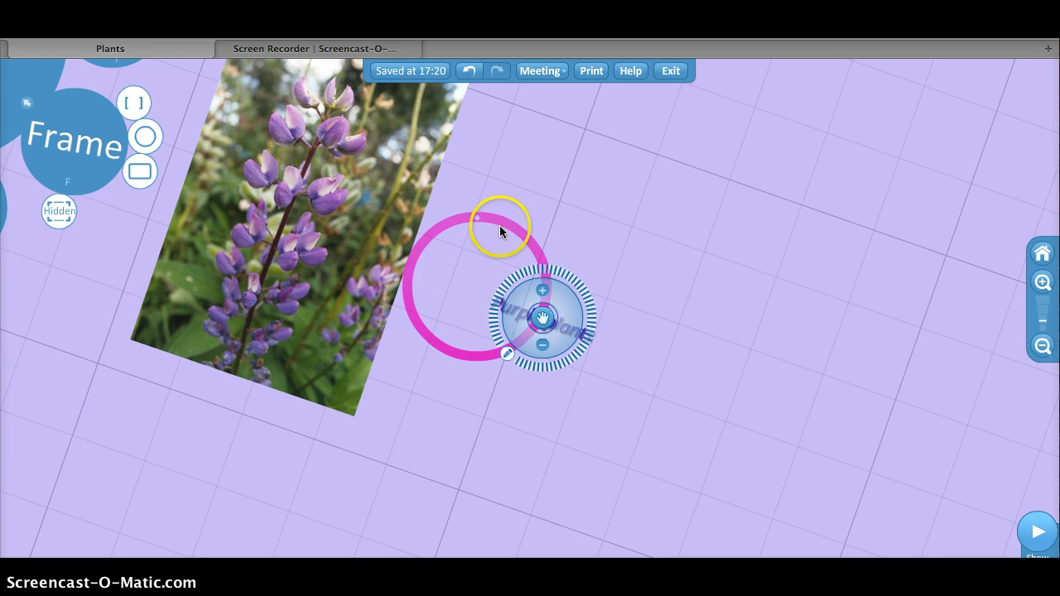
pyautogui.click(479, 286)
pyautogui.moveTo(479, 287); pyautogui.dragTo(541, 322)
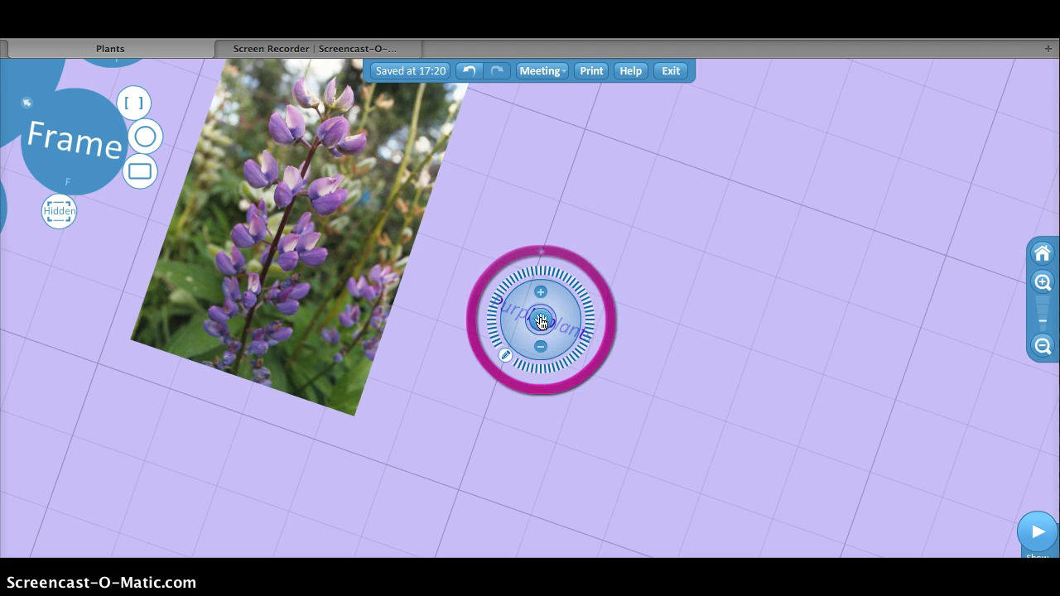
pyautogui.click(608, 412)
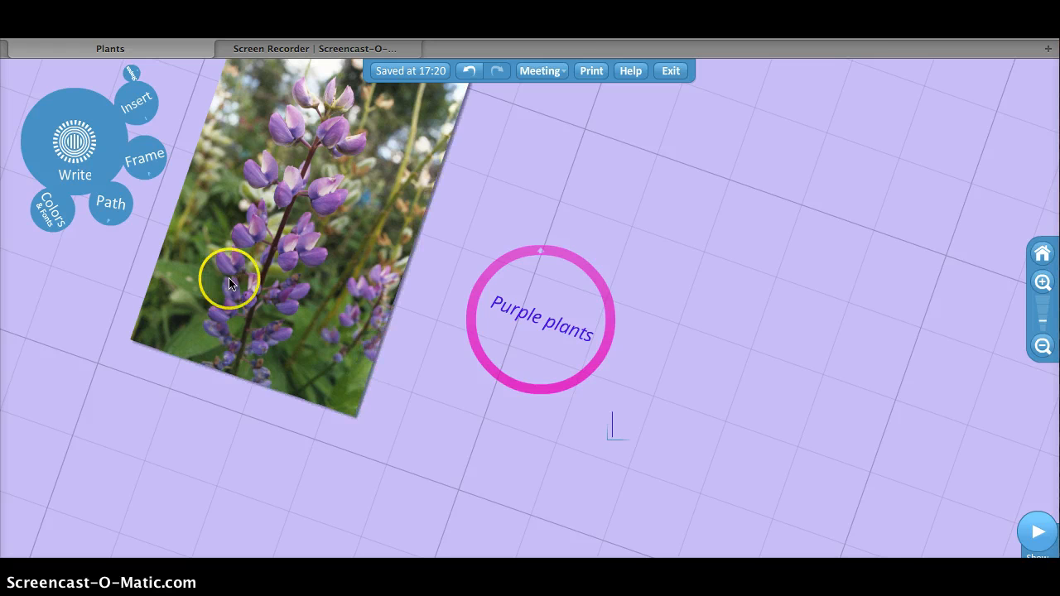
# Play the prezi as a show and advance through the title, caption and flower photo
pyautogui.click(1033, 531)
pyautogui.click(1033, 540)
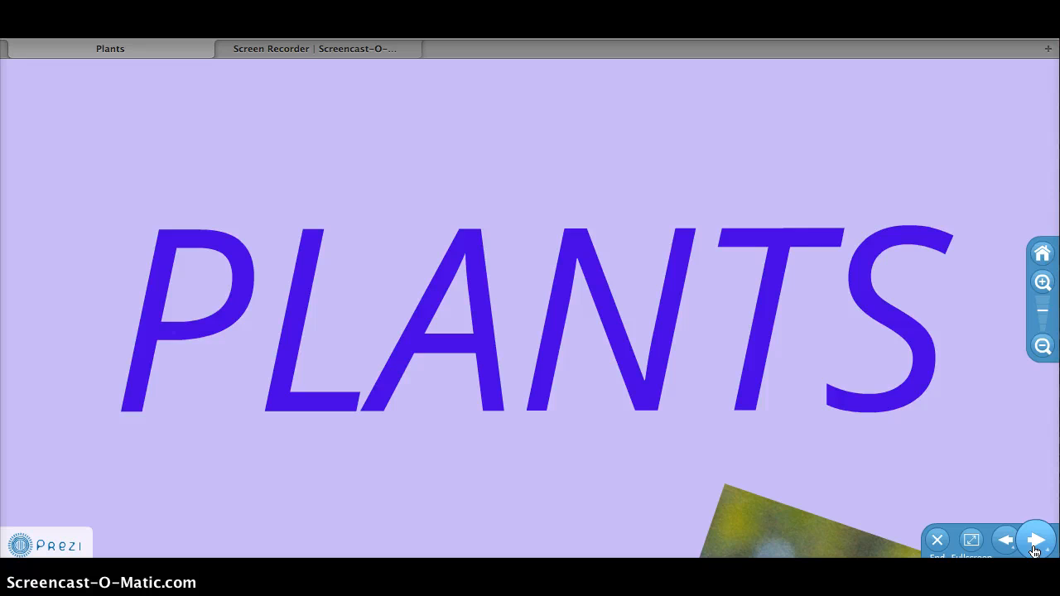
pyautogui.click(1033, 546)
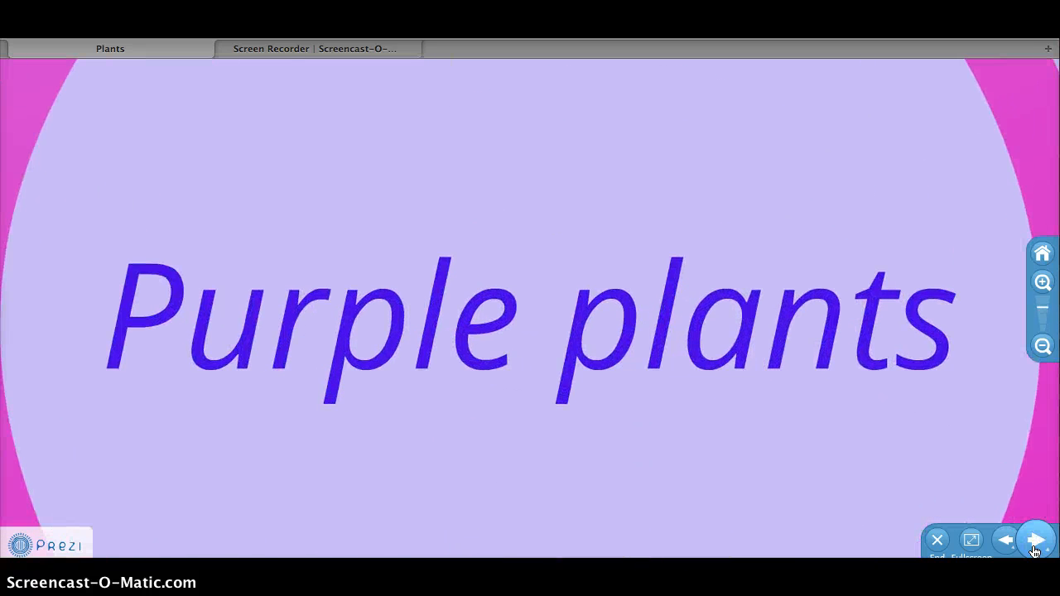
pyautogui.click(1033, 546)
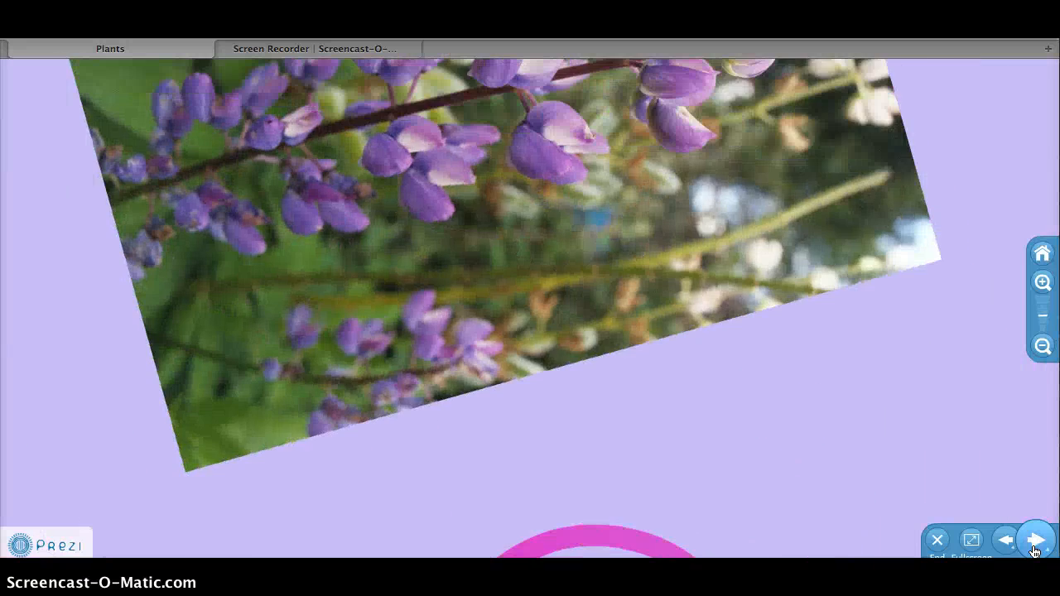
pyautogui.click(1033, 546)
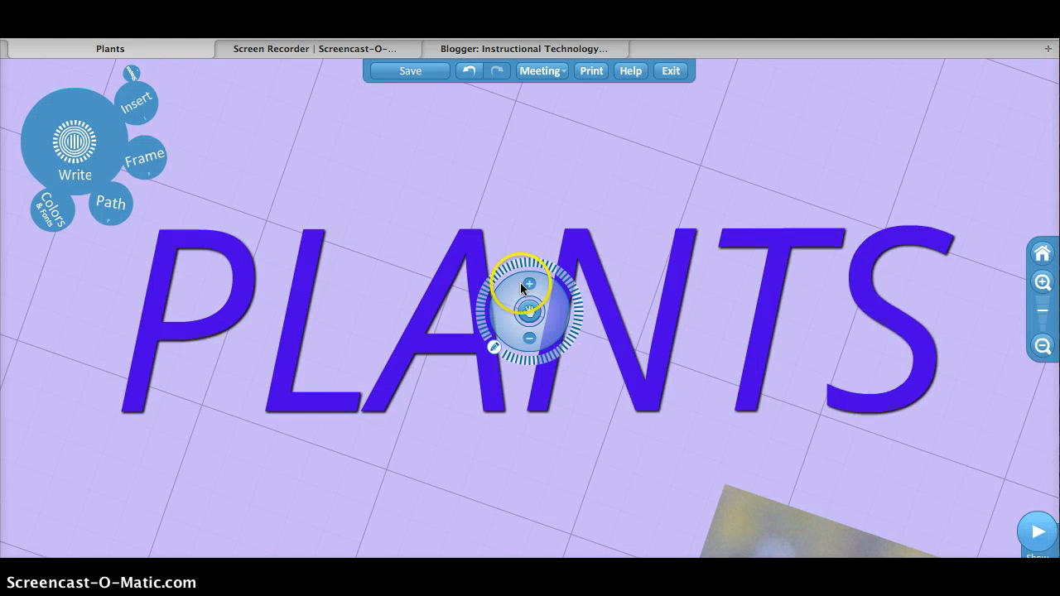
# Save the prezi and exit the editor to its web page
pyautogui.click(429, 73)
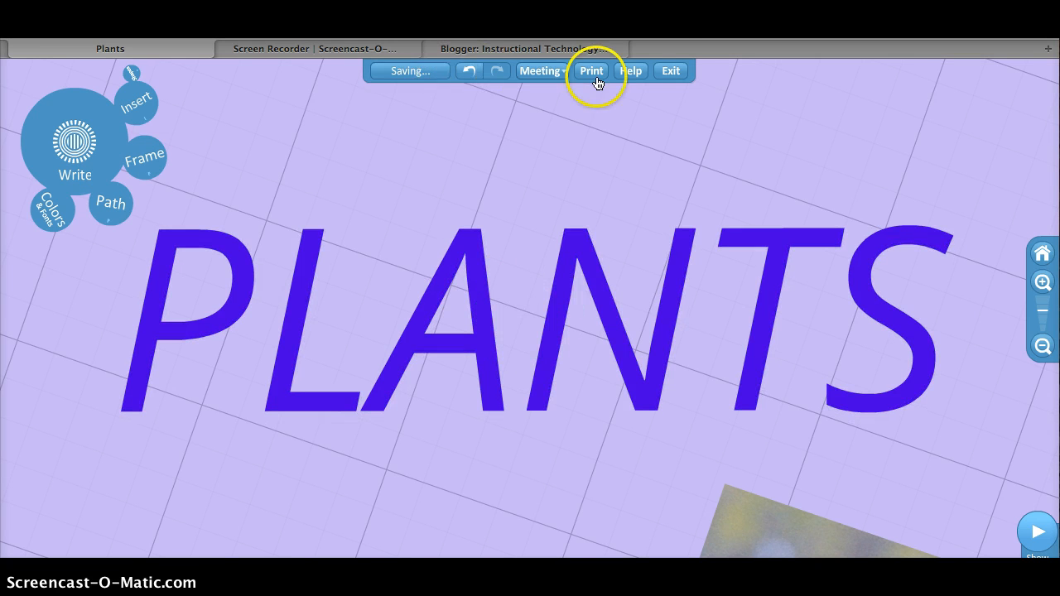
pyautogui.click(670, 73)
pyautogui.click(674, 76)
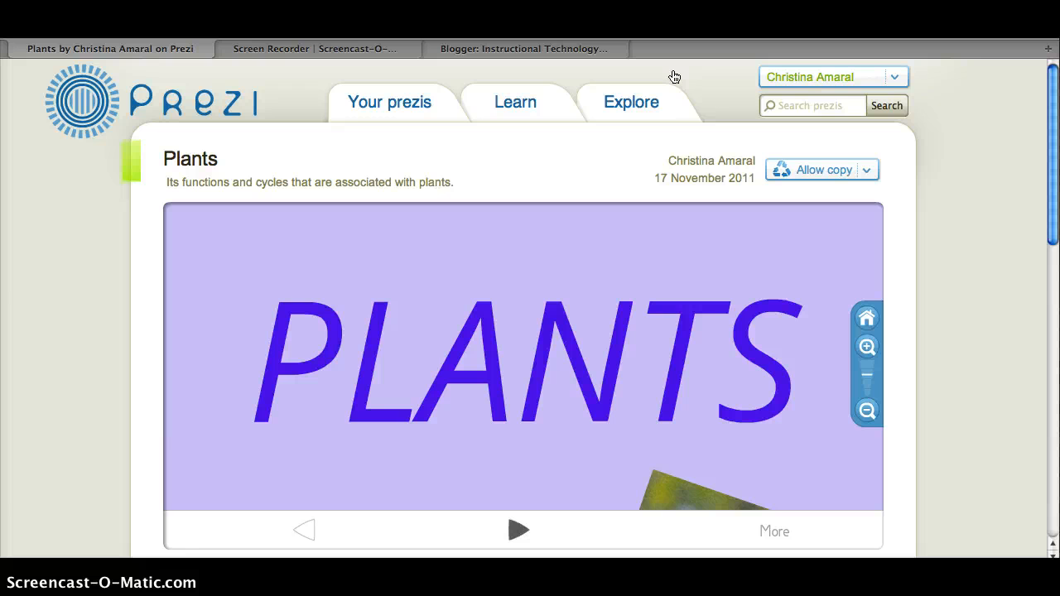
# Open the sharing options of the Plants prezi, copy its viewing link and close the dialog
pyautogui.click(618, 53)
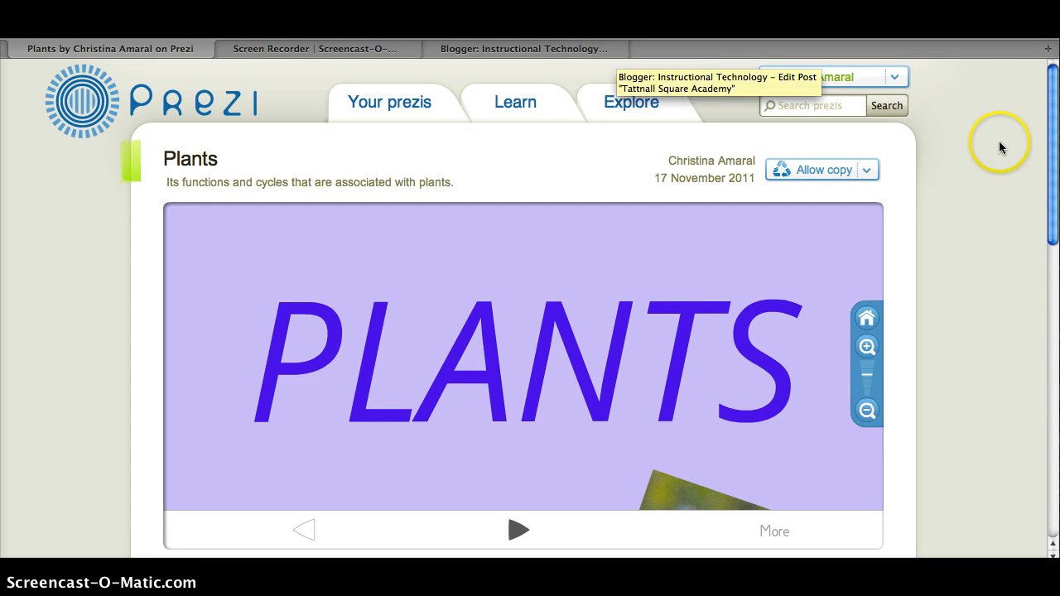
pyautogui.moveTo(1053, 133); pyautogui.dragTo(1032, 220)
pyautogui.click(803, 349)
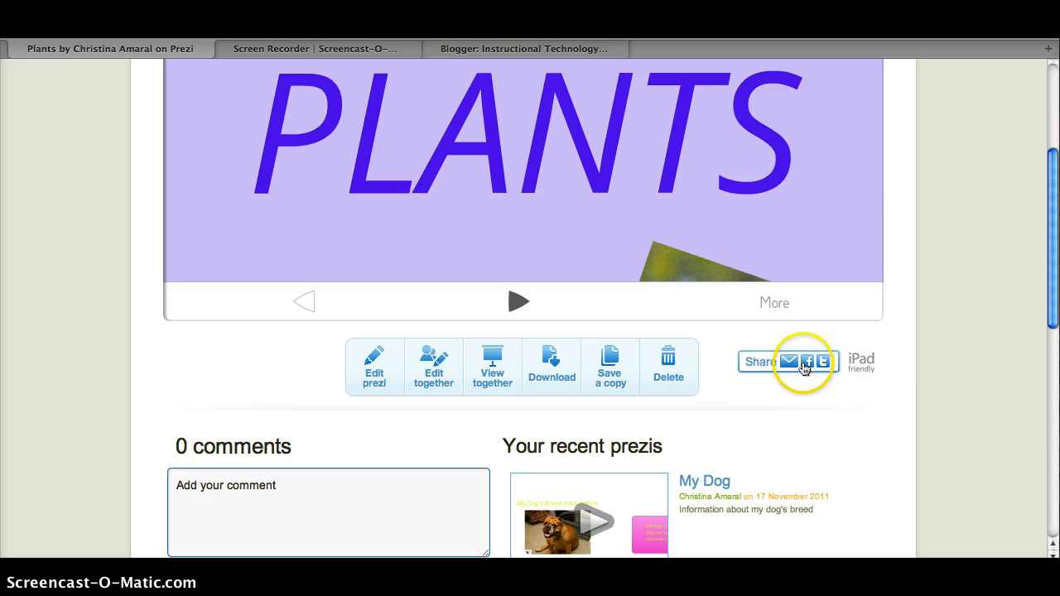
pyautogui.click(757, 362)
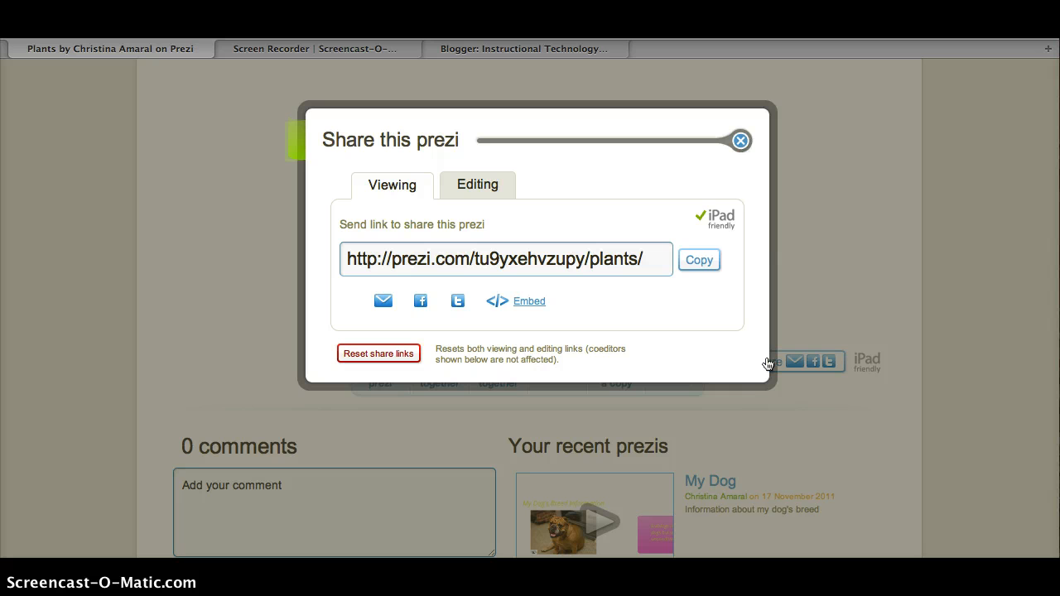
pyautogui.click(544, 260)
pyautogui.press('super+c')
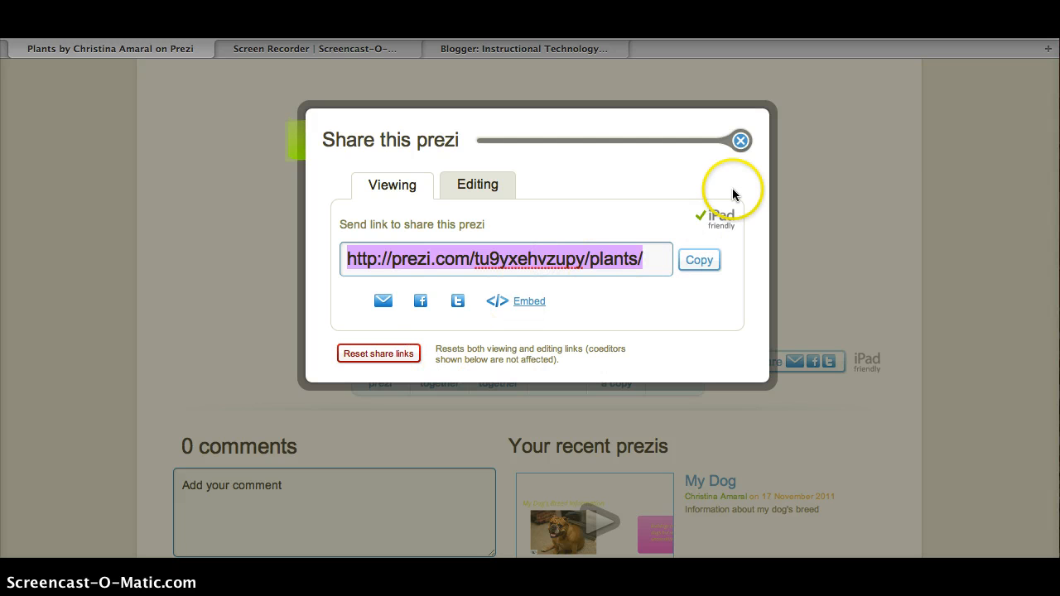
pyautogui.click(741, 145)
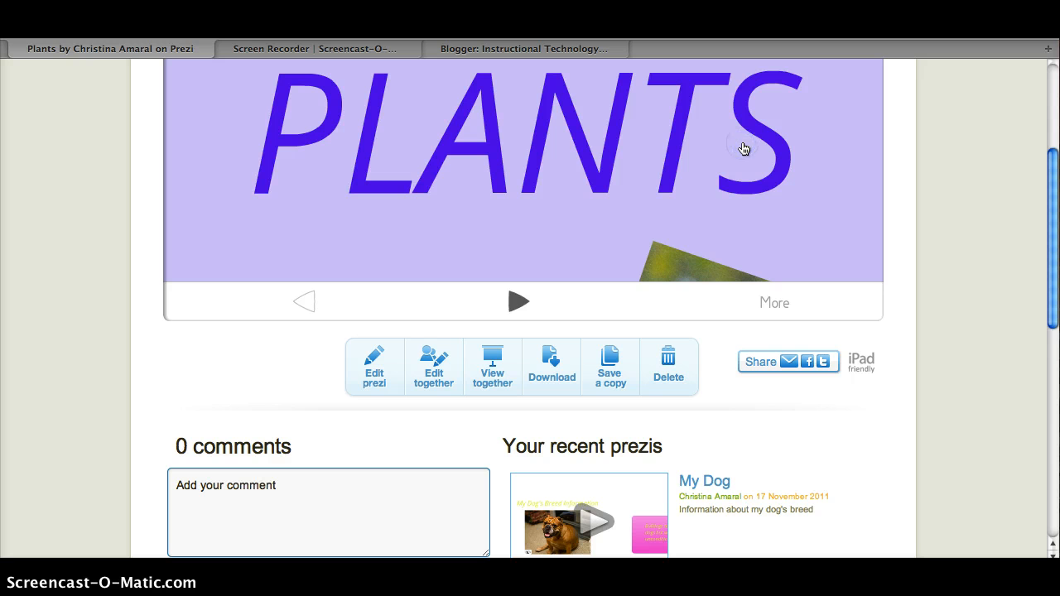
pyautogui.moveTo(1045, 307); pyautogui.dragTo(1052, 142)
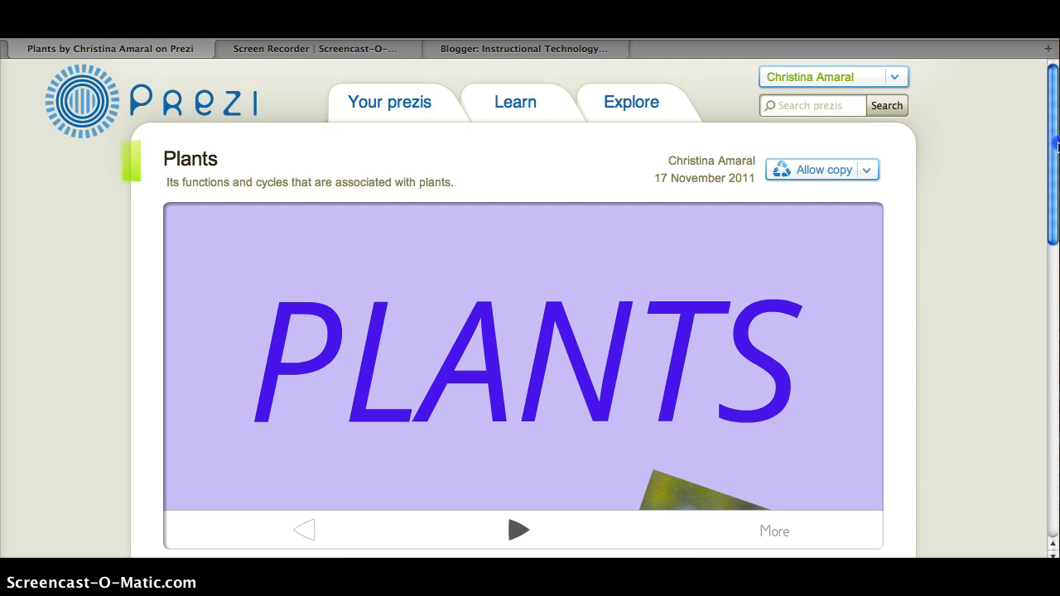
# Switch to the Blogger post "Tattnall Square Academy" and add empty lines between the last paragraph and the logo
pyautogui.click(600, 50)
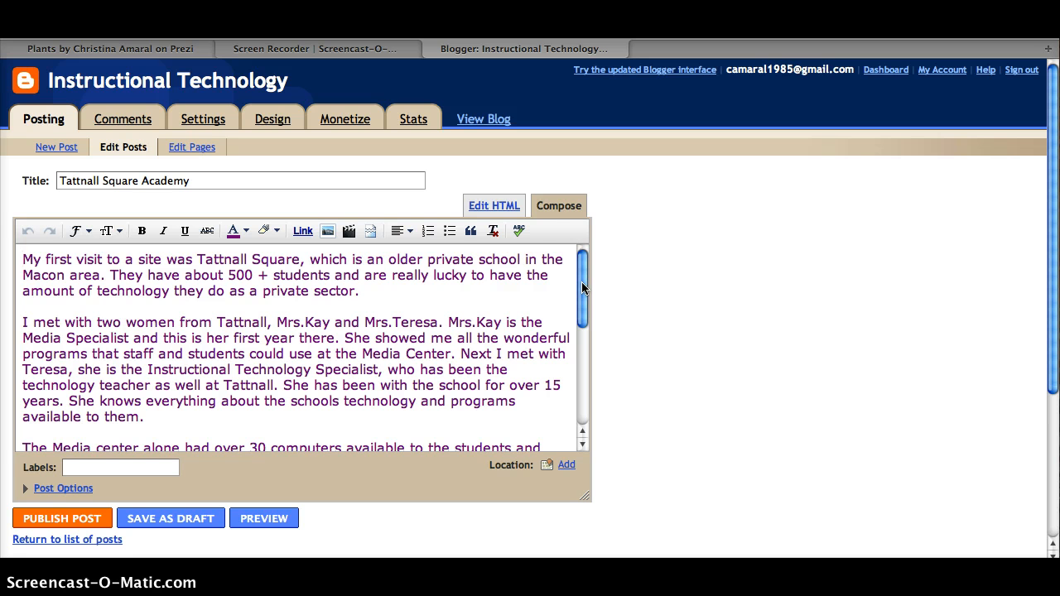
pyautogui.moveTo(582, 286); pyautogui.dragTo(581, 414)
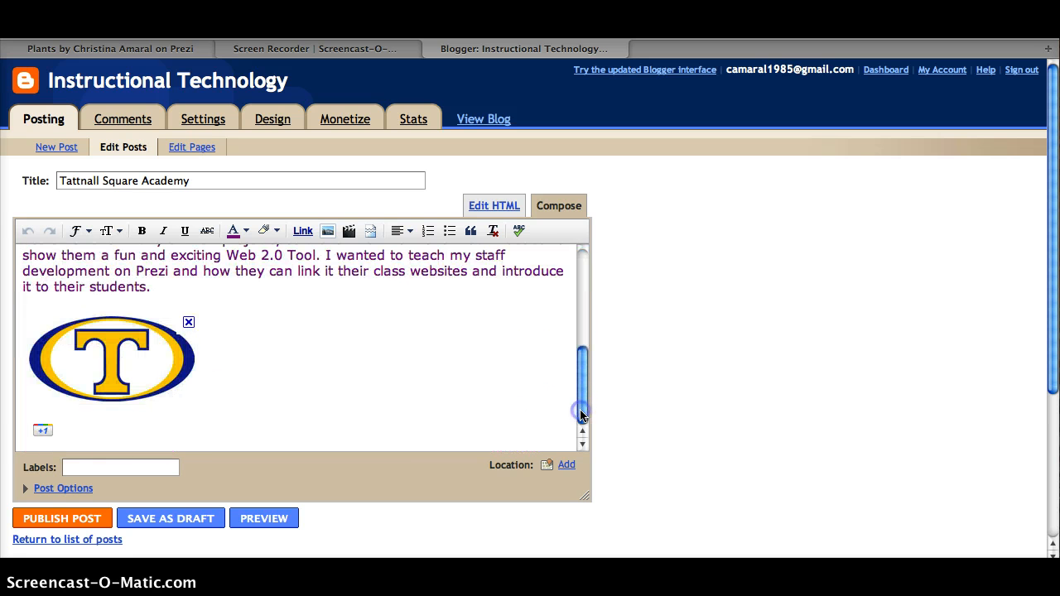
pyautogui.click(220, 297)
pyautogui.press('Return')
pyautogui.press('Return')
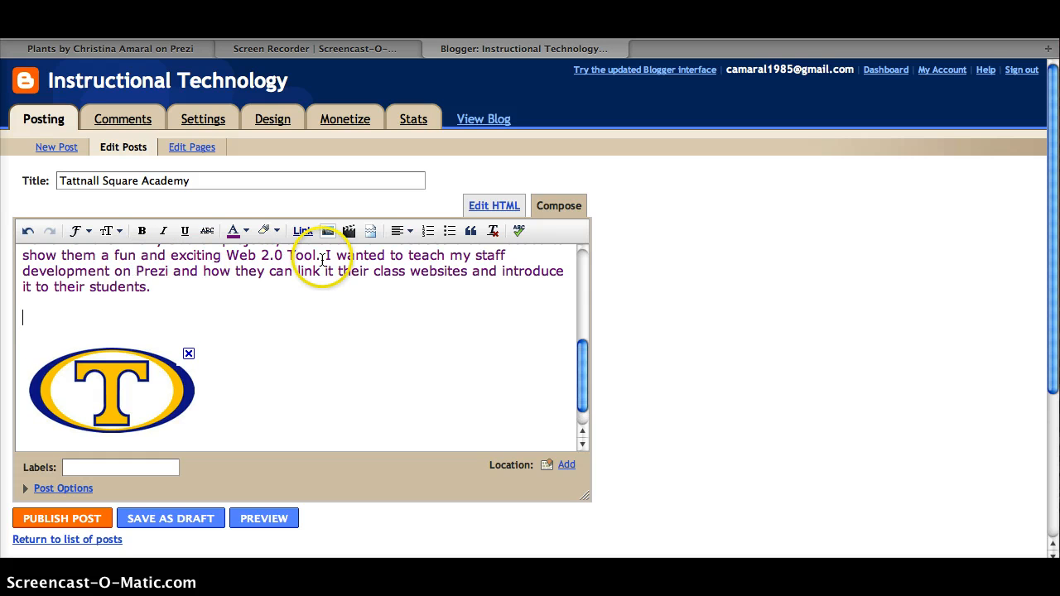
pyautogui.click(309, 236)
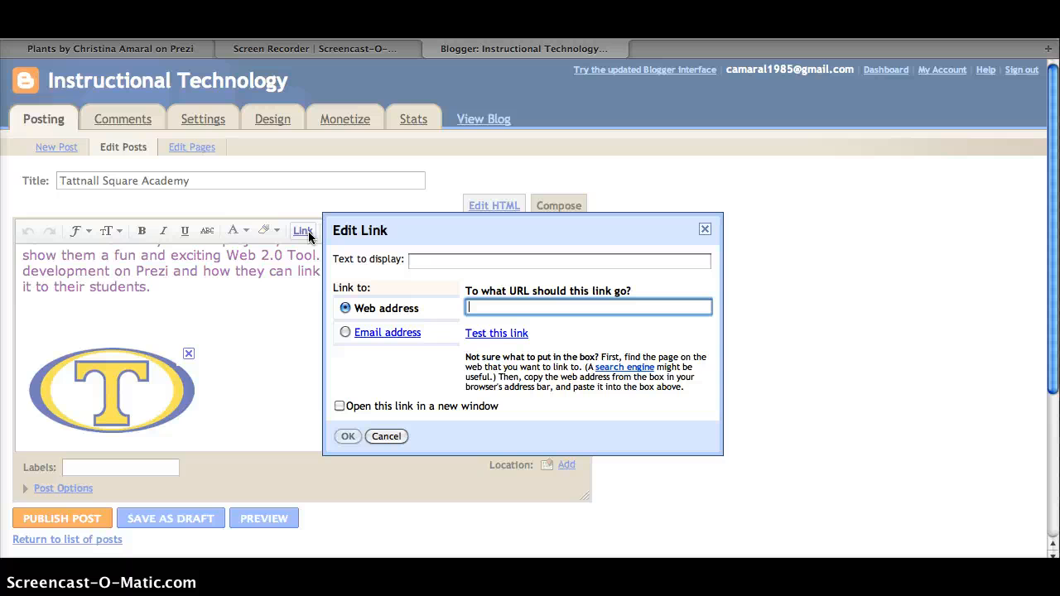
pyautogui.press('super+v')
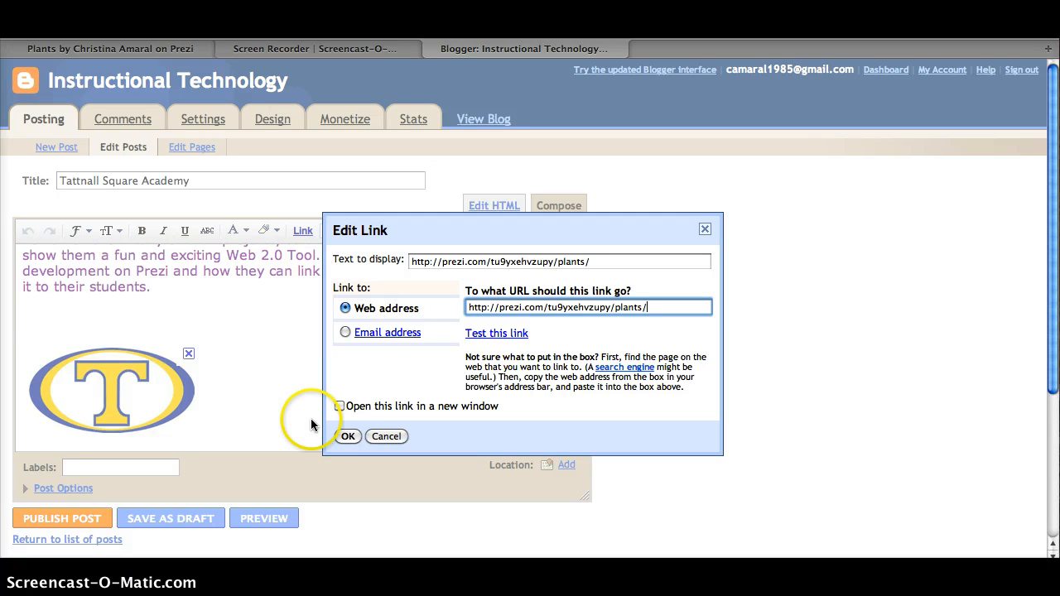
pyautogui.click(346, 436)
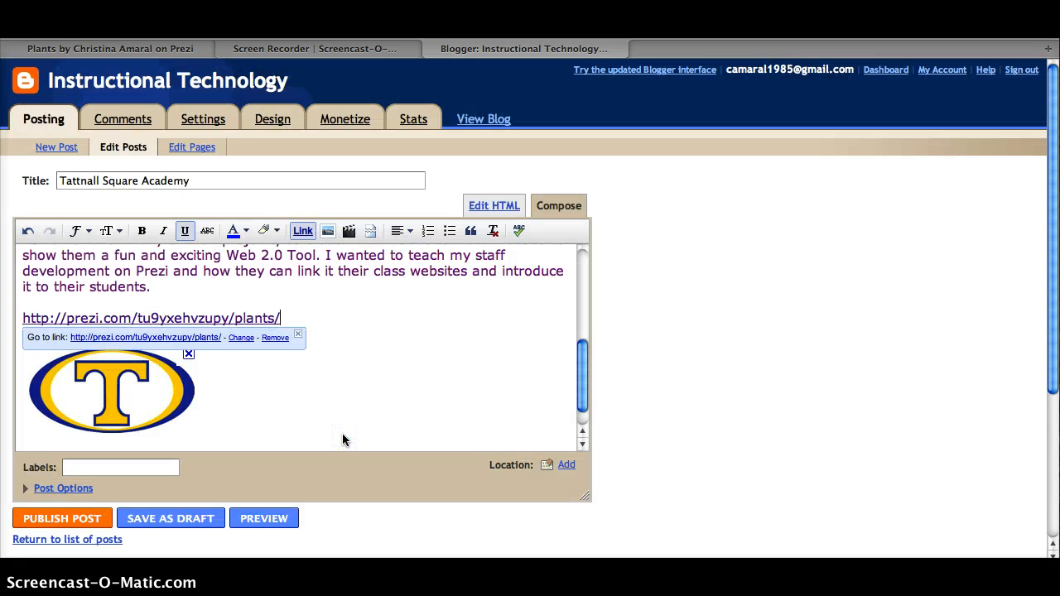
pyautogui.click(299, 335)
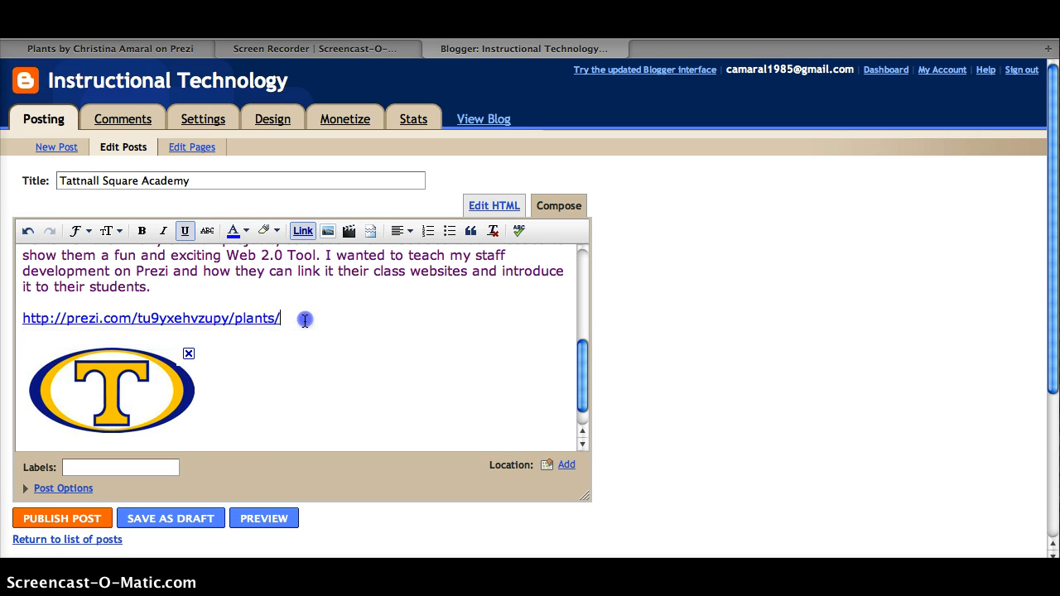
# Publish the edited Tattnall Square Academy post and follow the Plants prezi link from its published blog page
pyautogui.click(101, 519)
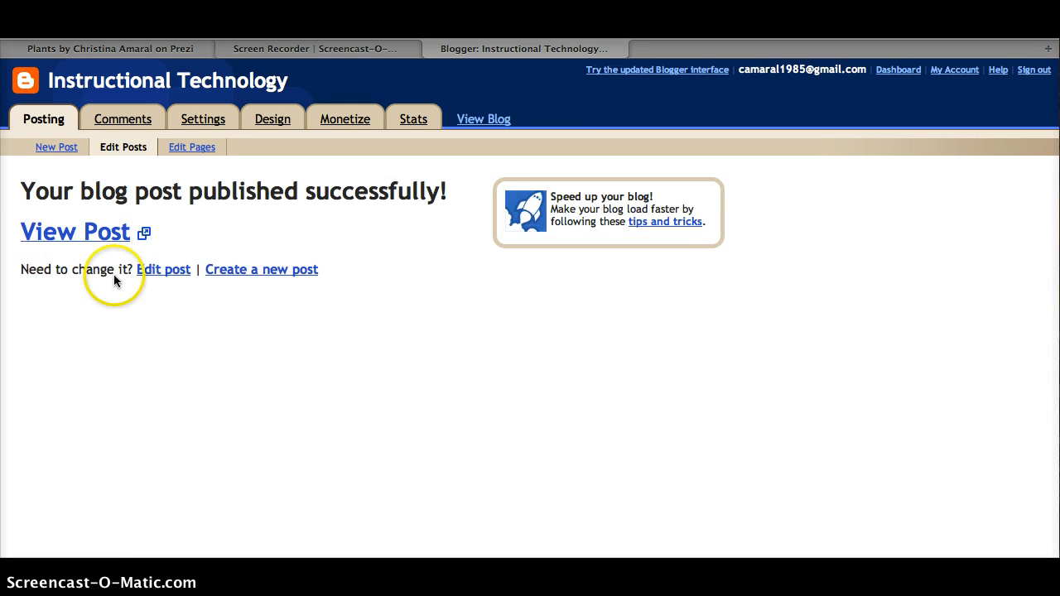
pyautogui.click(102, 236)
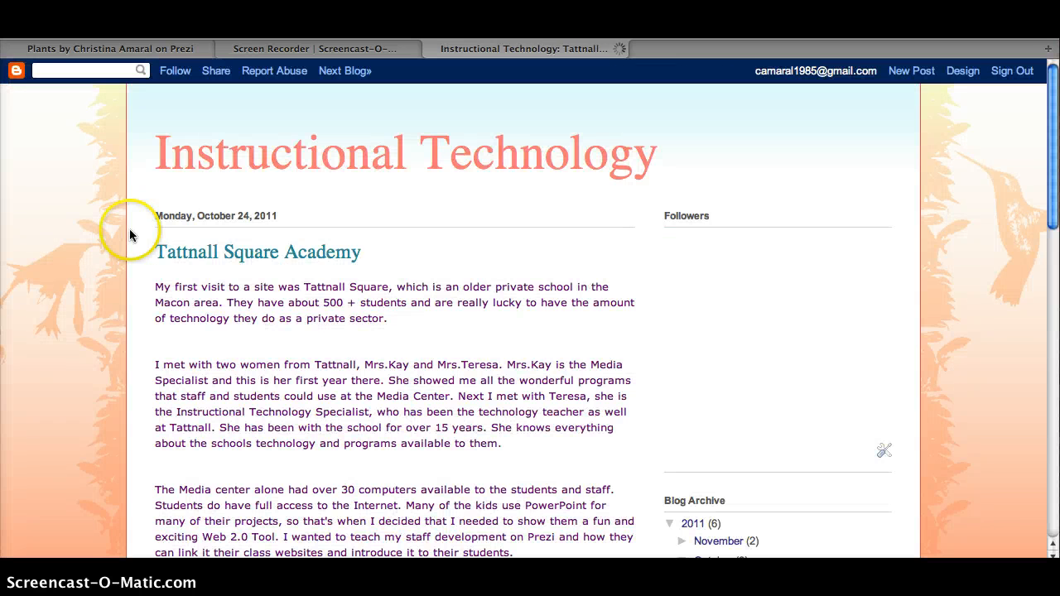
pyautogui.moveTo(1053, 178); pyautogui.dragTo(1053, 288)
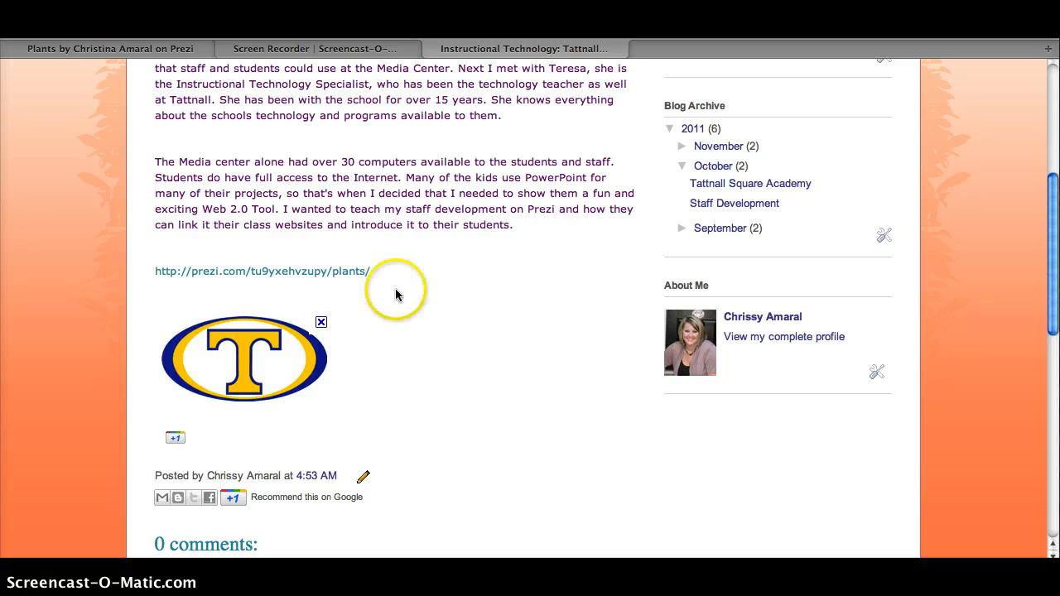
pyautogui.click(334, 271)
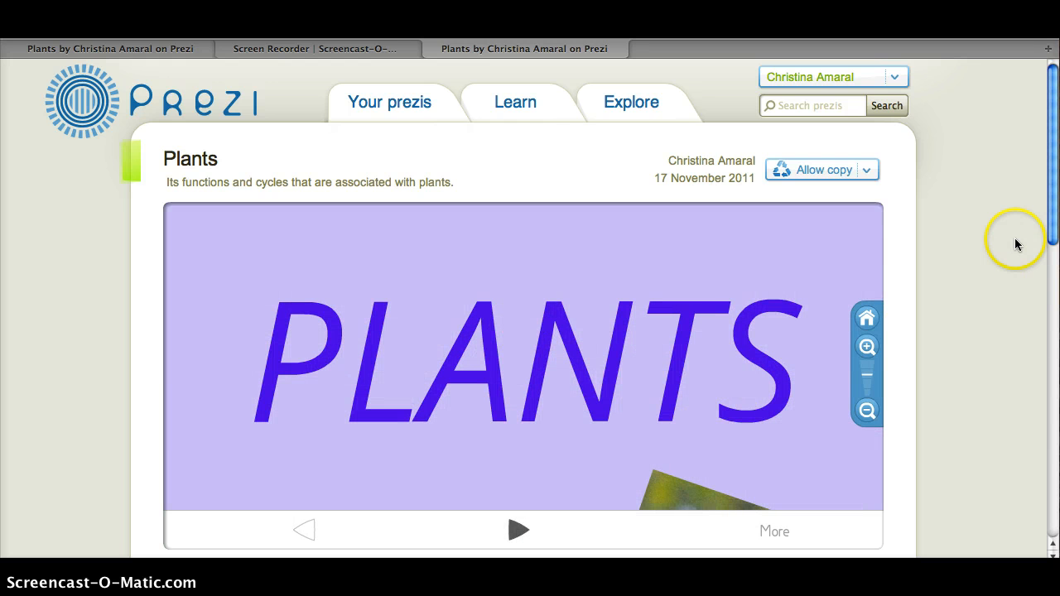
# Play the linked Plants prezi in its embedded viewer, advancing through the path from the title to the end
pyautogui.moveTo(1050, 191); pyautogui.dragTo(1050, 233)
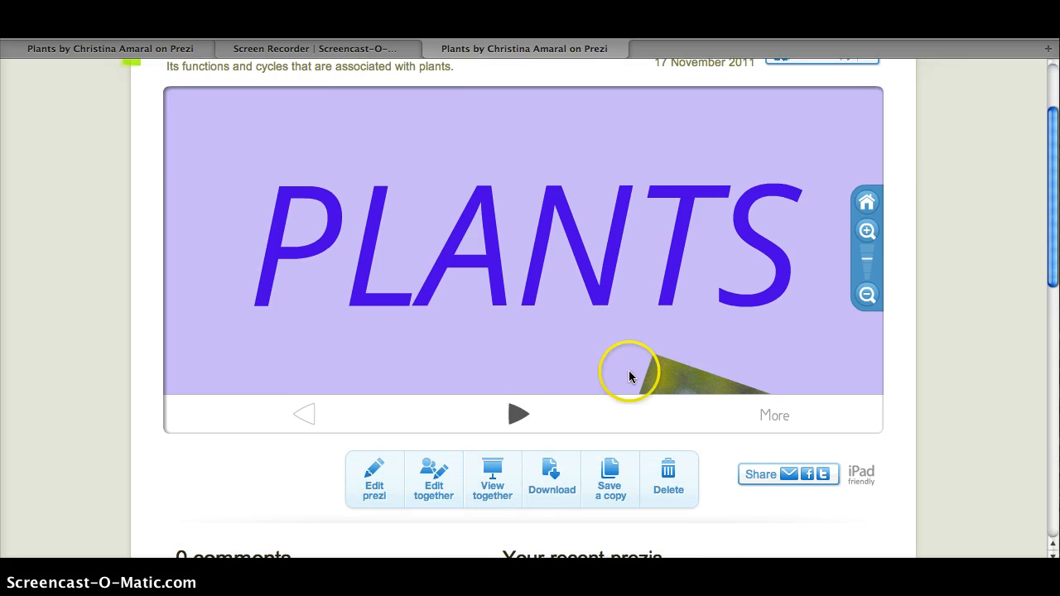
pyautogui.click(519, 413)
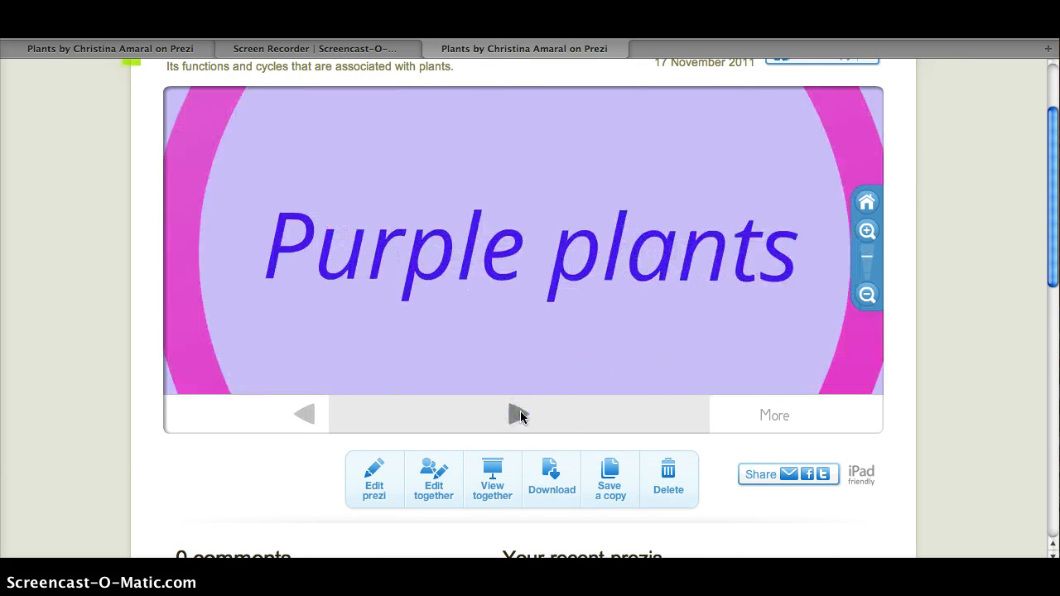
pyautogui.click(519, 414)
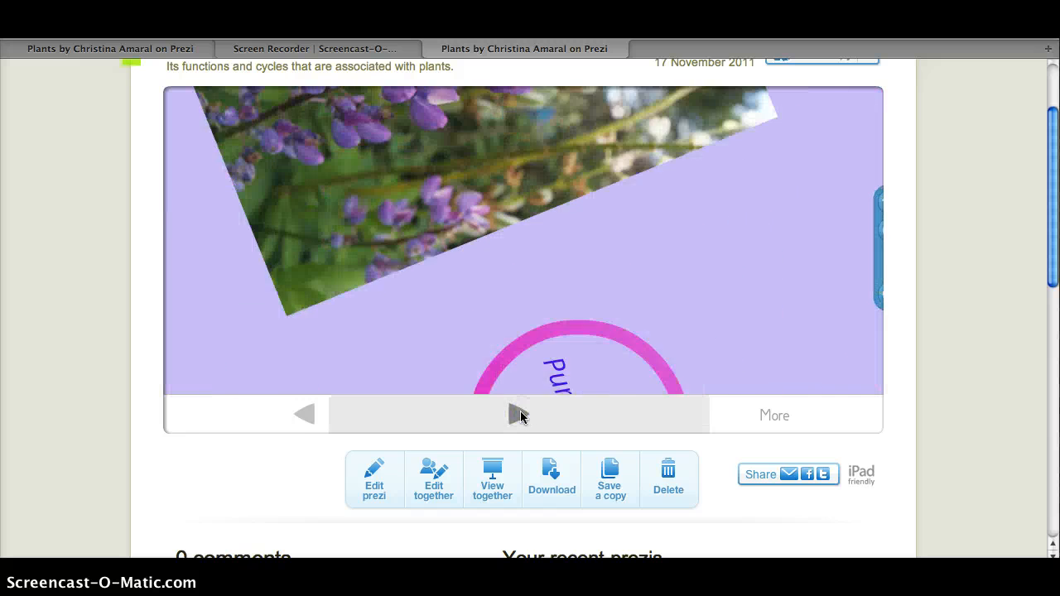
pyautogui.click(519, 414)
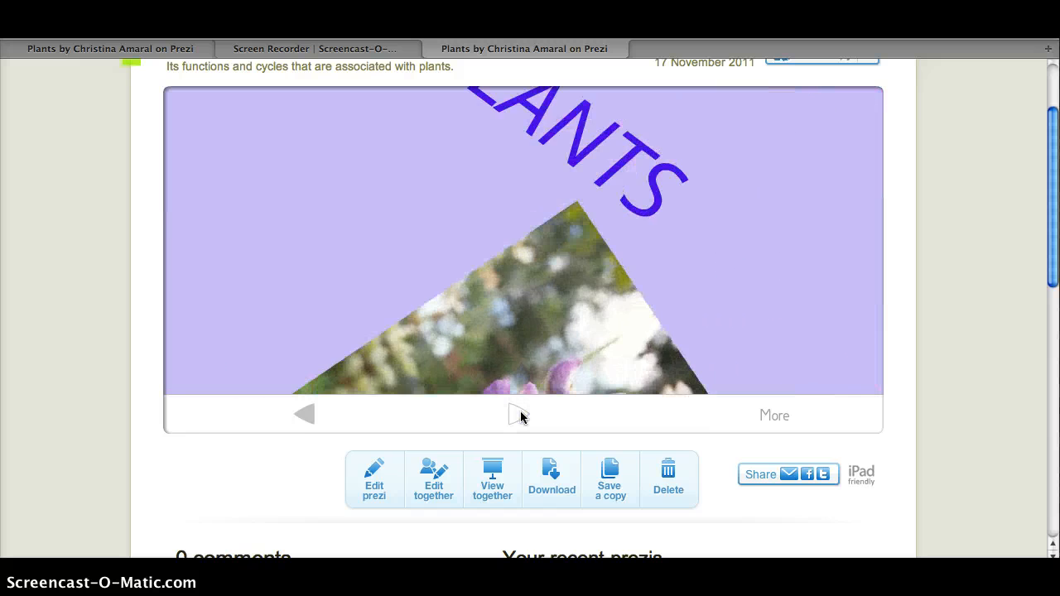
pyautogui.click(506, 415)
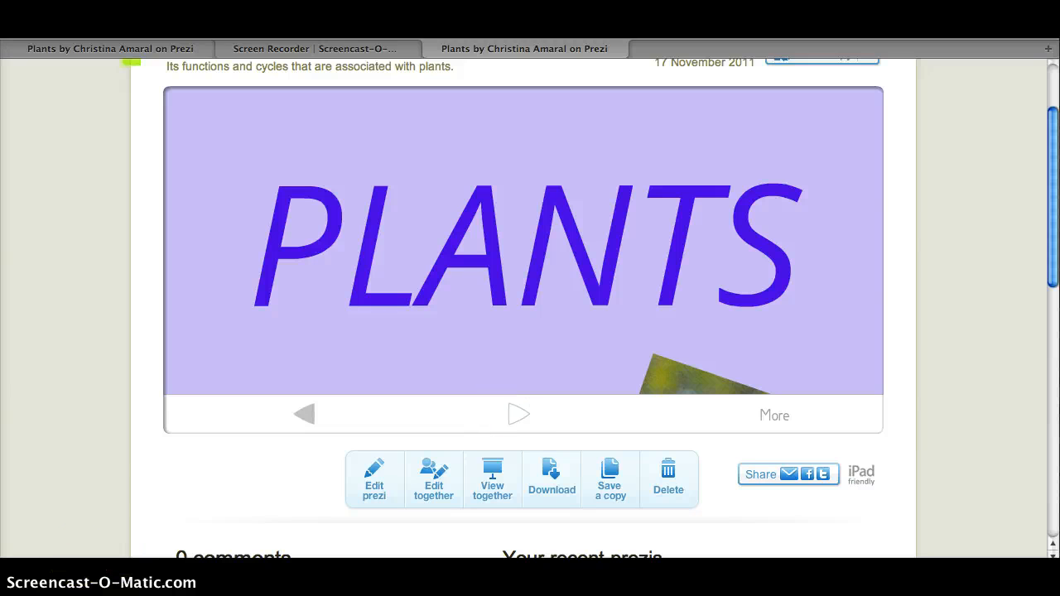